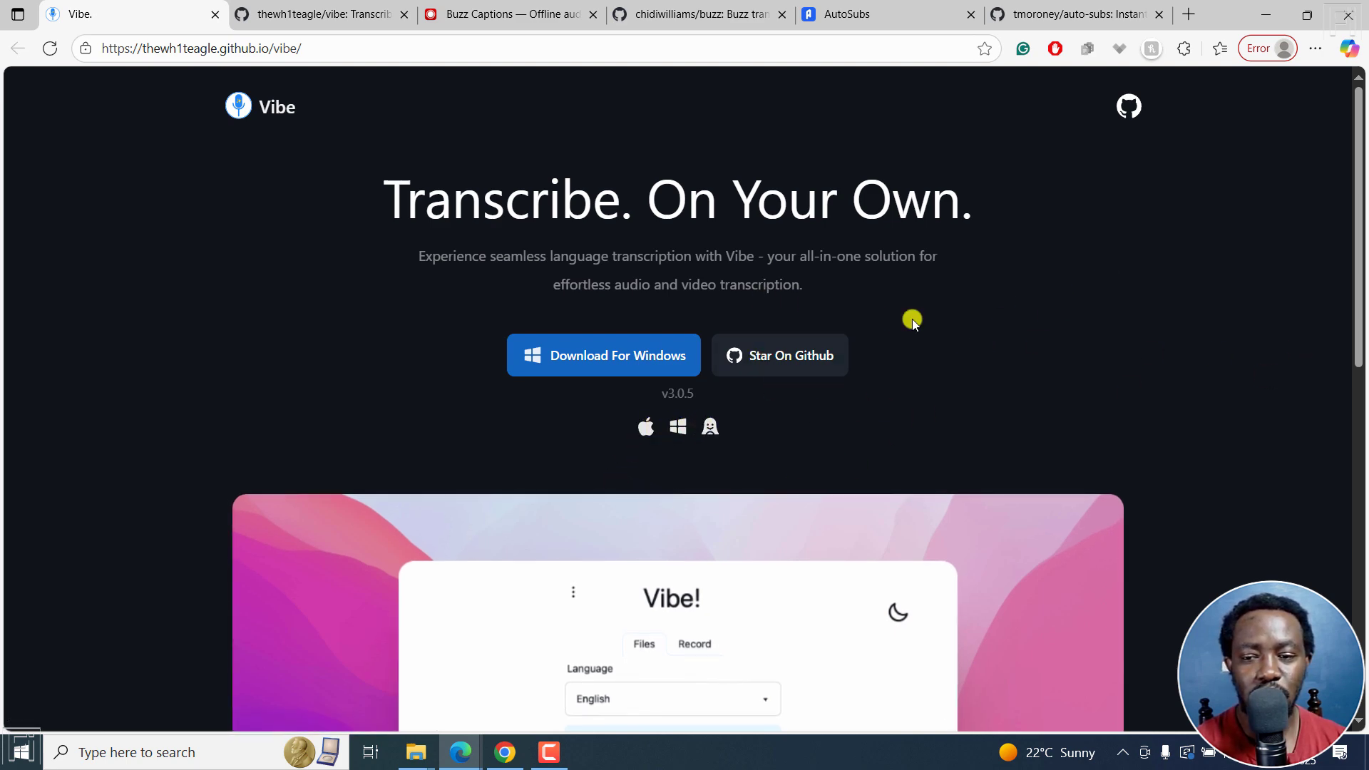
Switch to the thewh1teagle/vibe repository and scroll through its Features list and v3.0.5 release
left_click(288, 19)
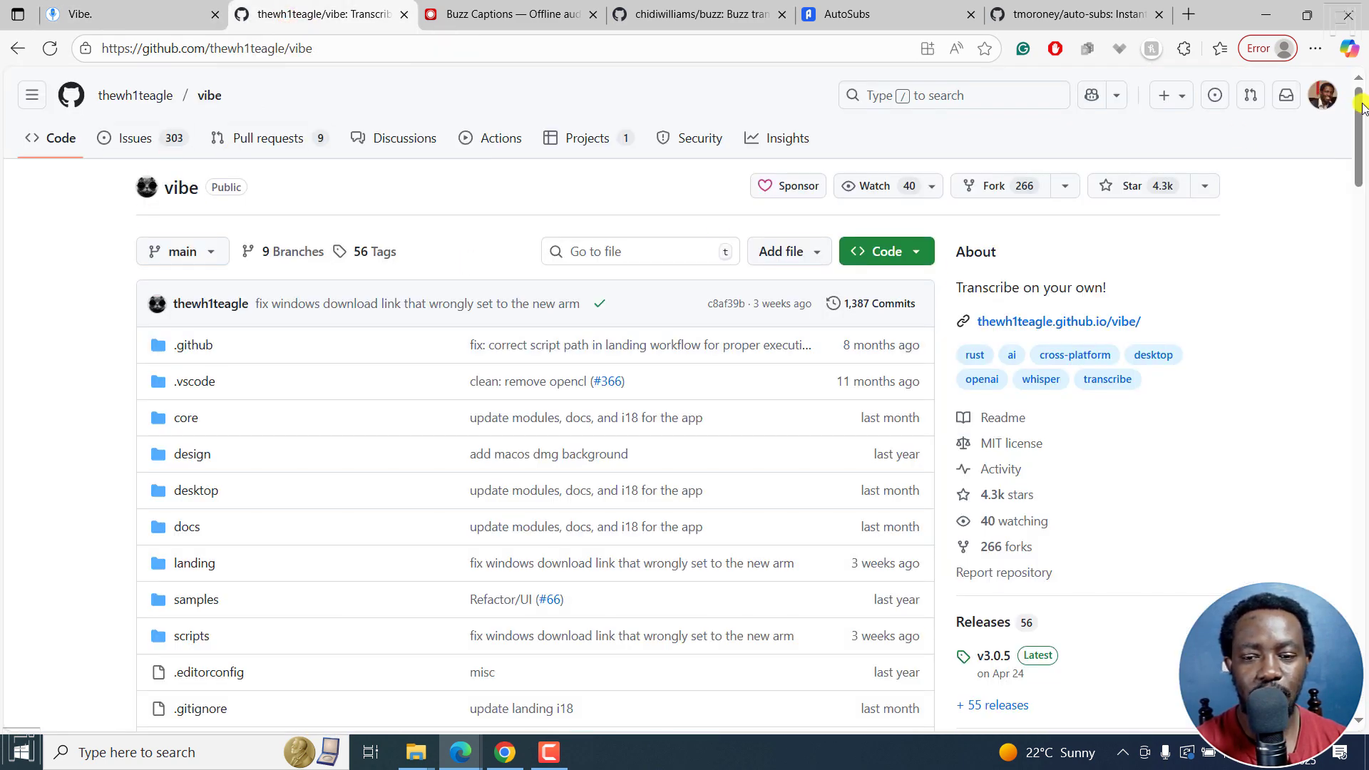
left_click_drag(1362, 107, 1362, 376)
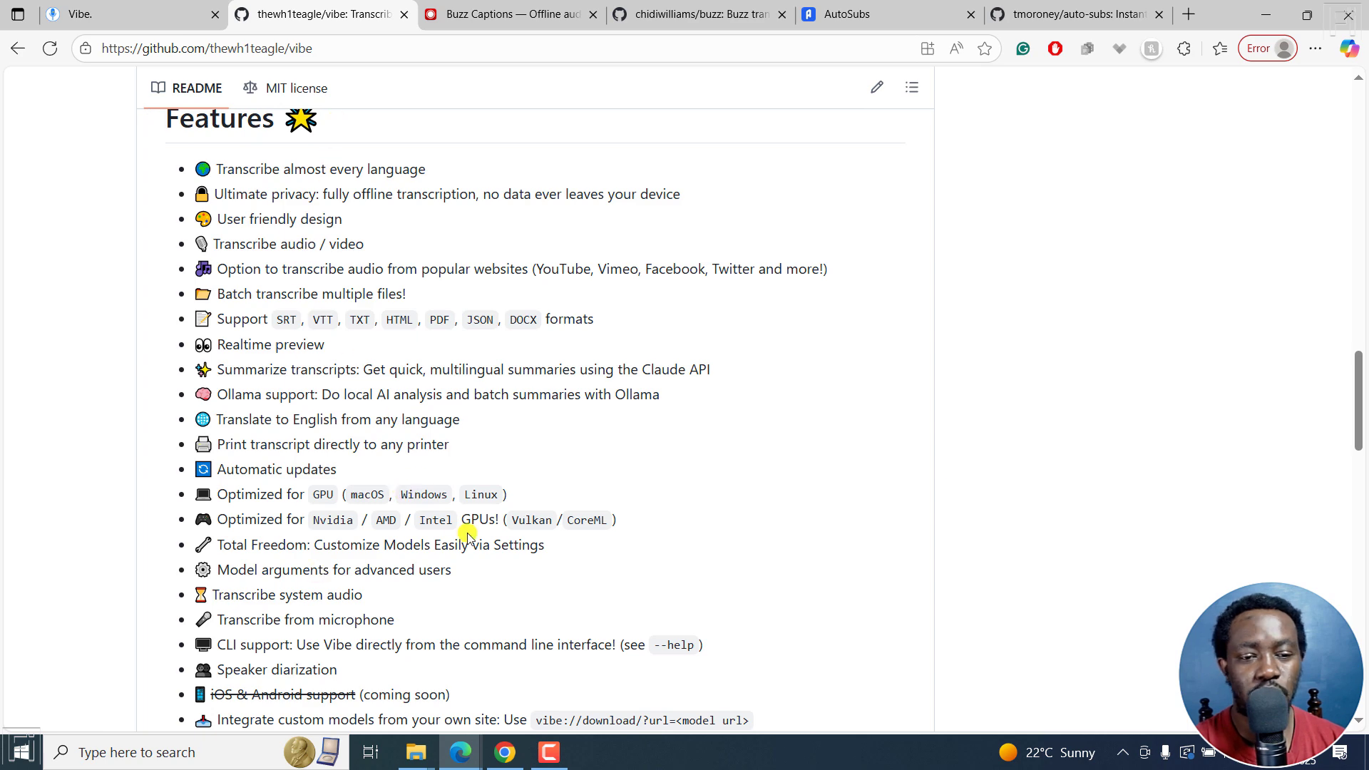
left_click_drag(1357, 385, 1364, 150)
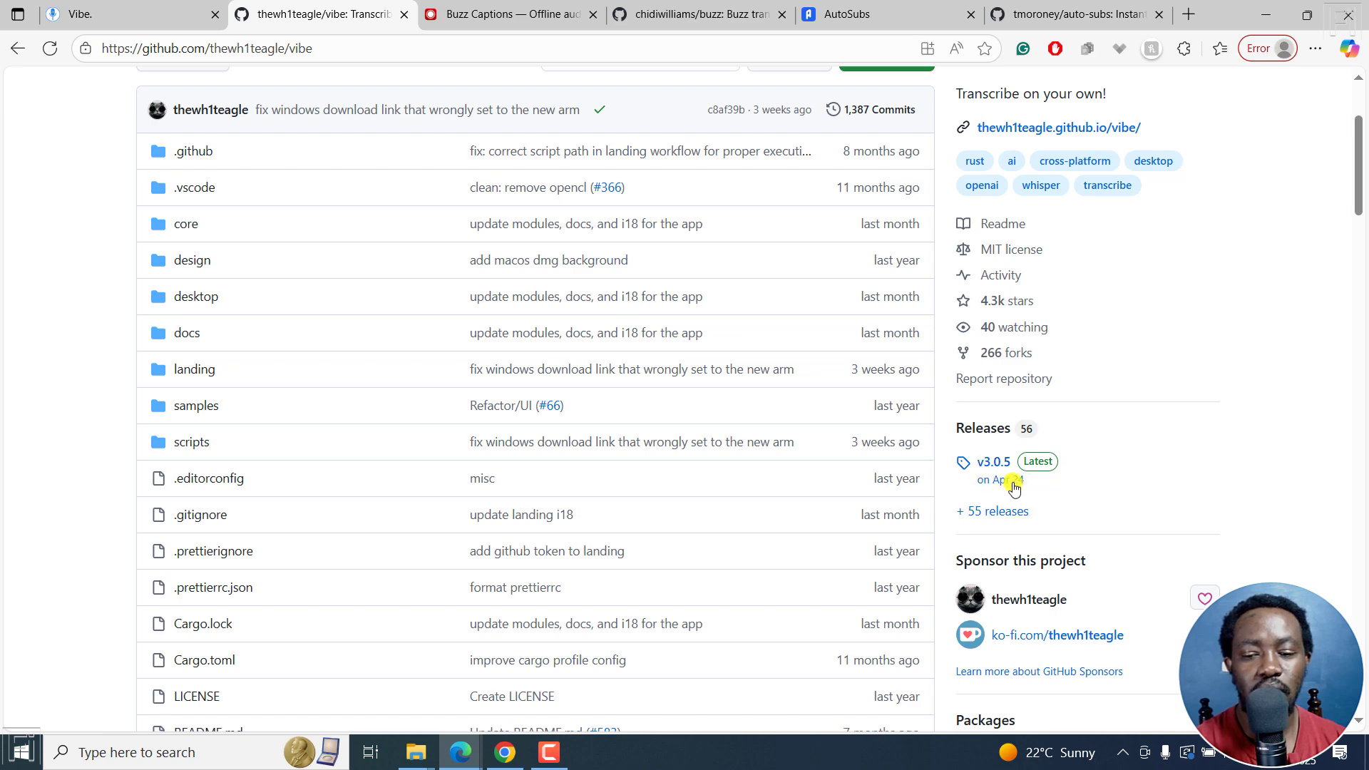
mouse_move(1016, 491)
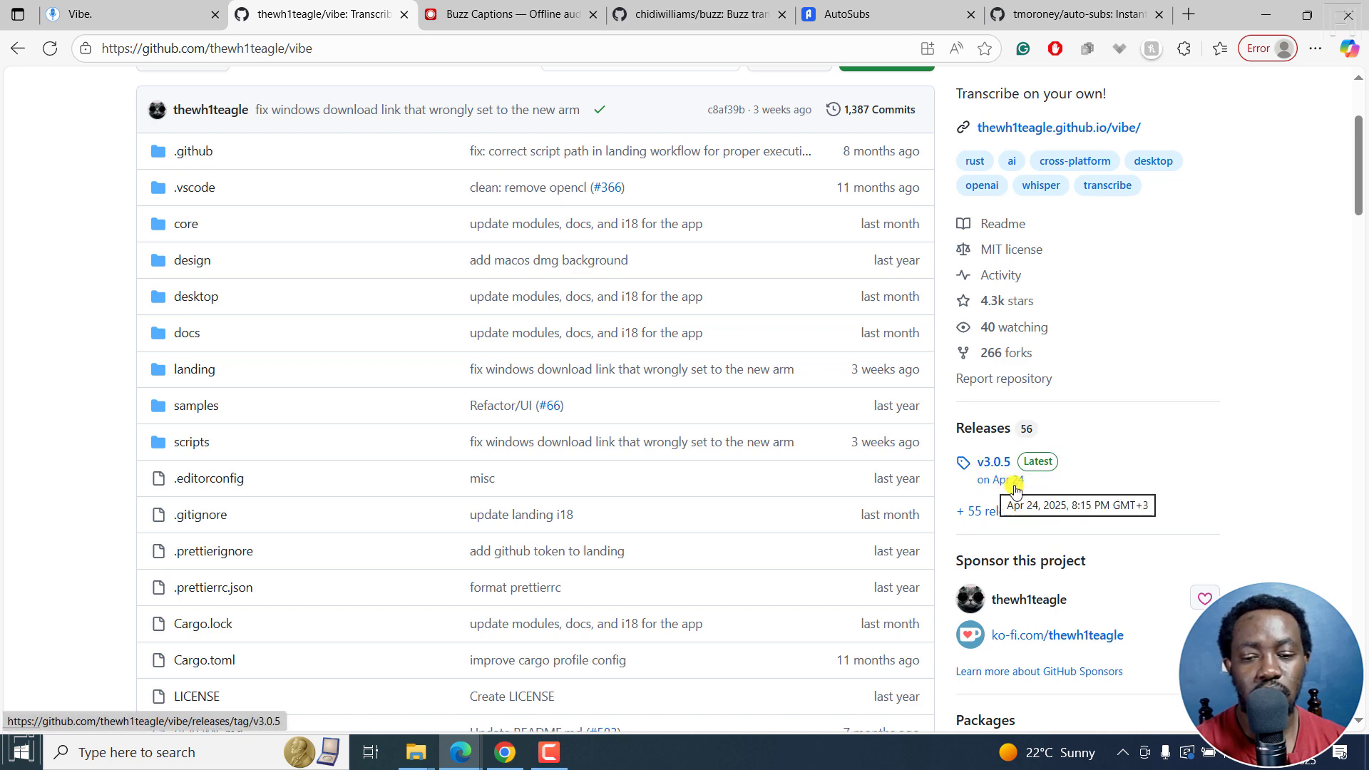
Open vibe's Releases page and scroll to v3.0.5's assets, including vibe_3.0.5_x64-setup.exe (24 MB)
left_click(983, 431)
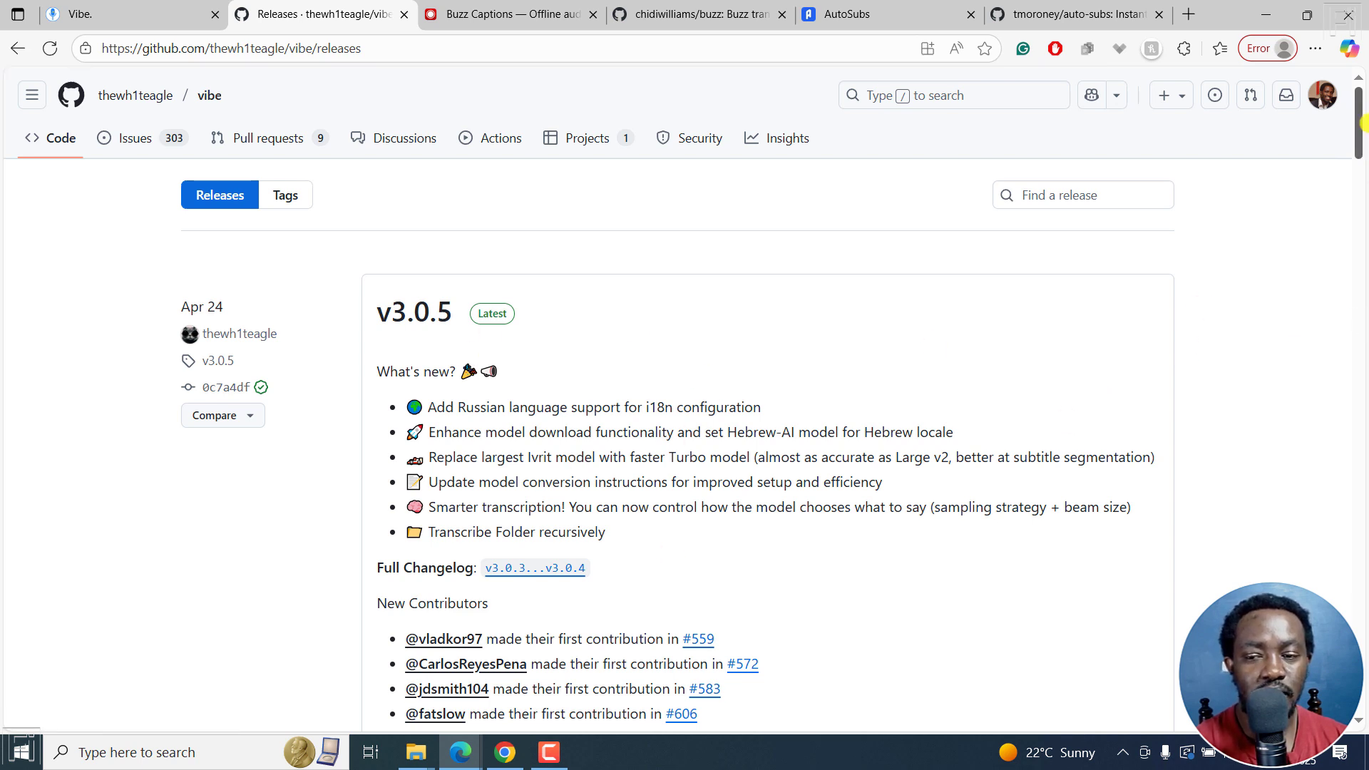
scroll(1357, 114, "down", 4)
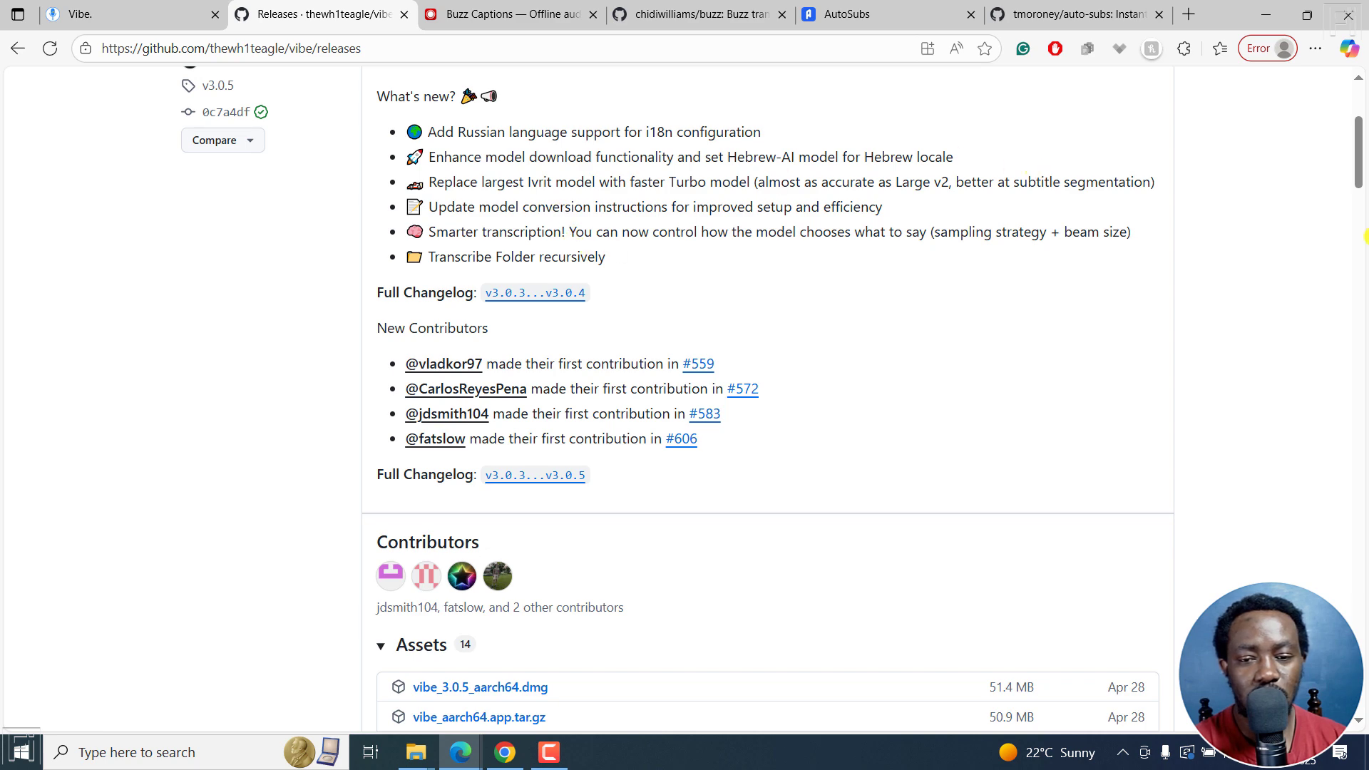
scroll(1359, 214, "down", 6)
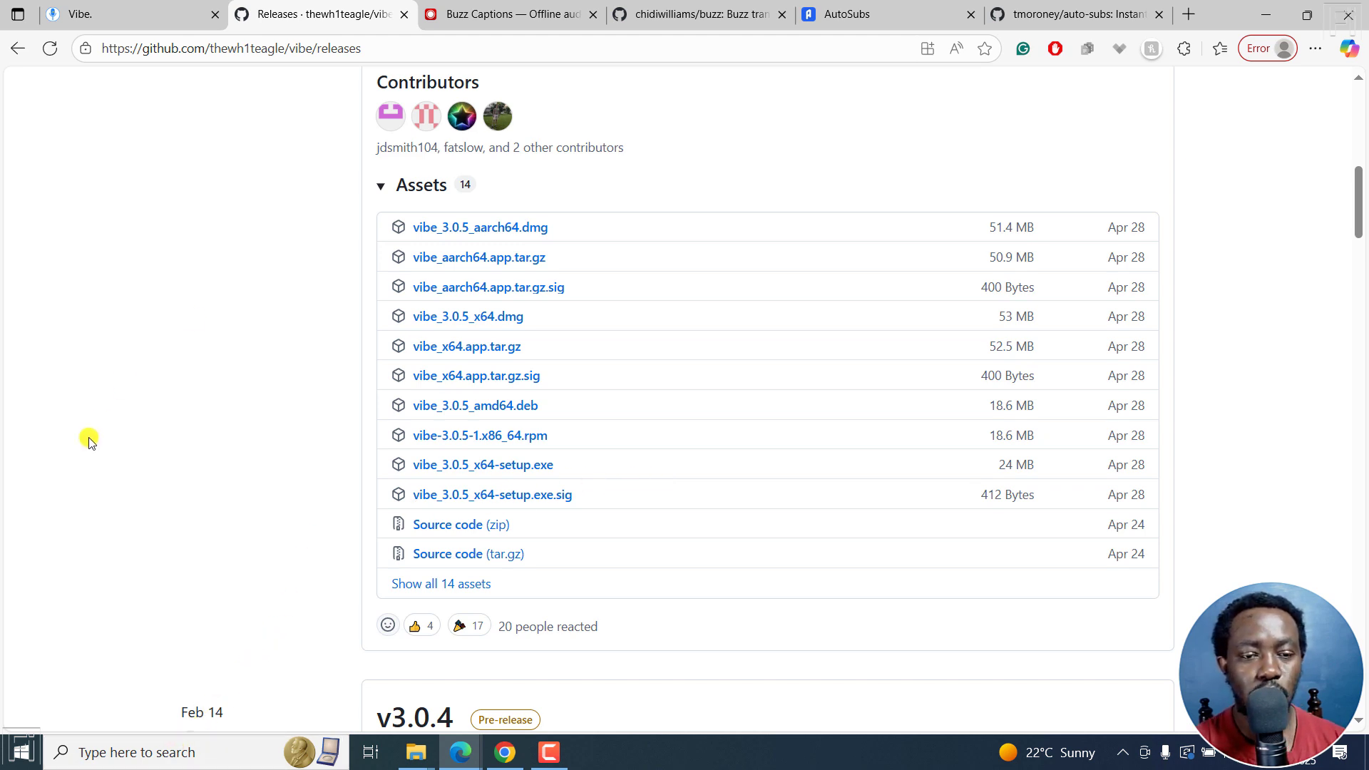
Launch Vibe from Windows search and hide the browser so Vibe sits on the desktop
left_click(84, 752)
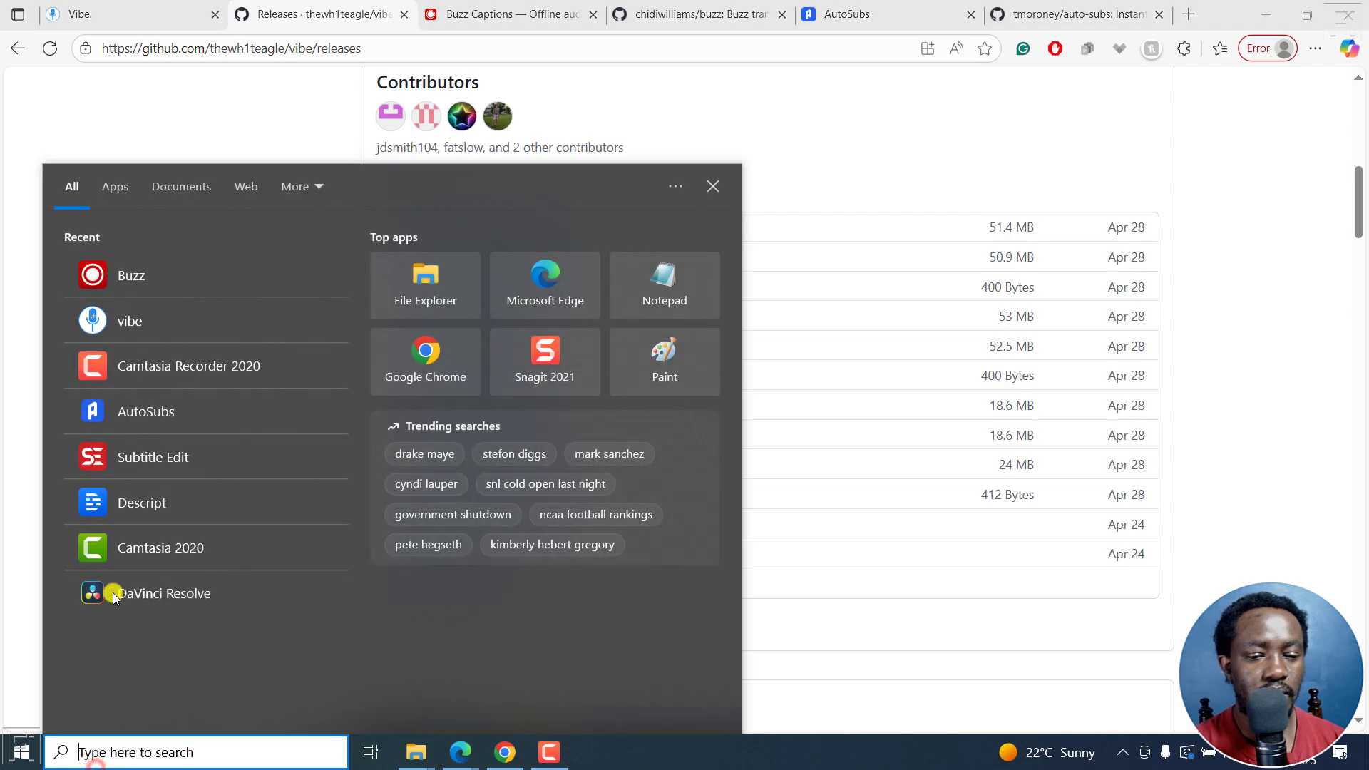
left_click(154, 326)
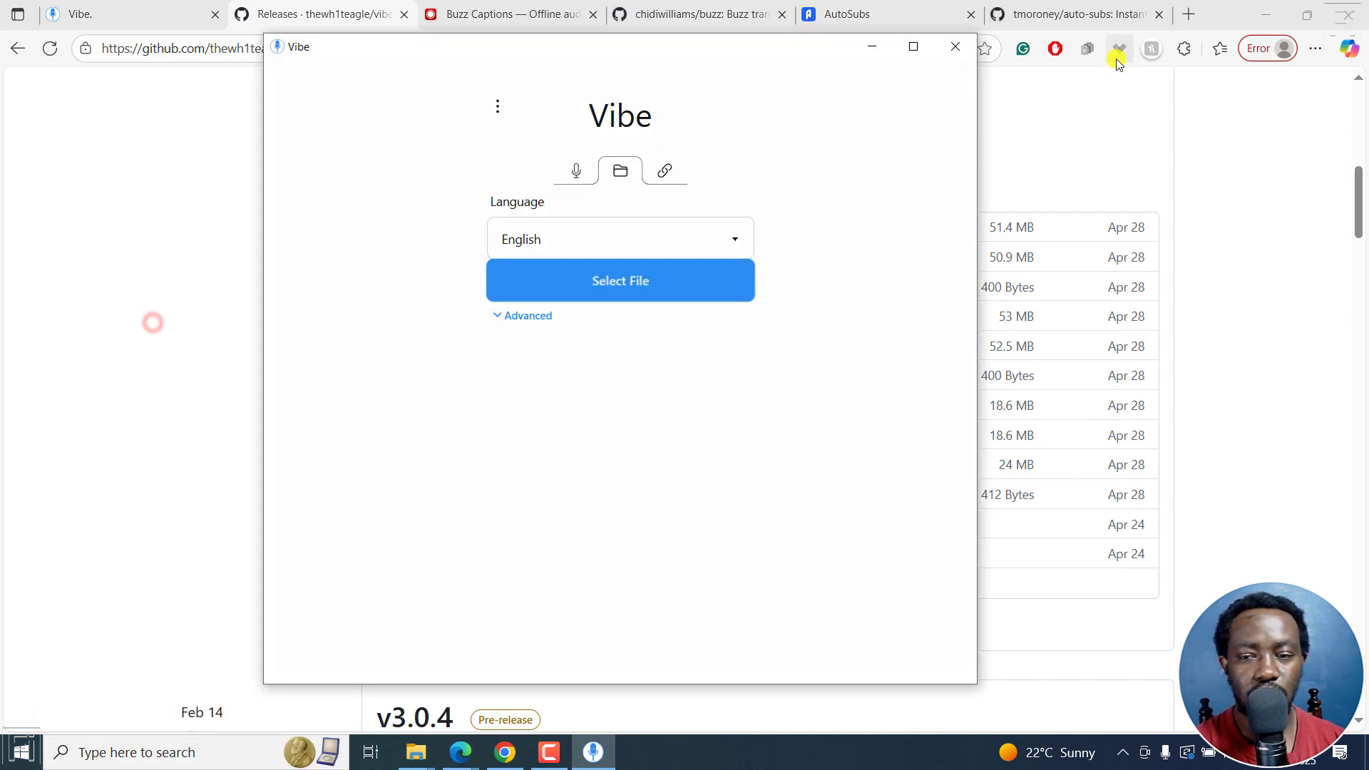
left_click(1268, 16)
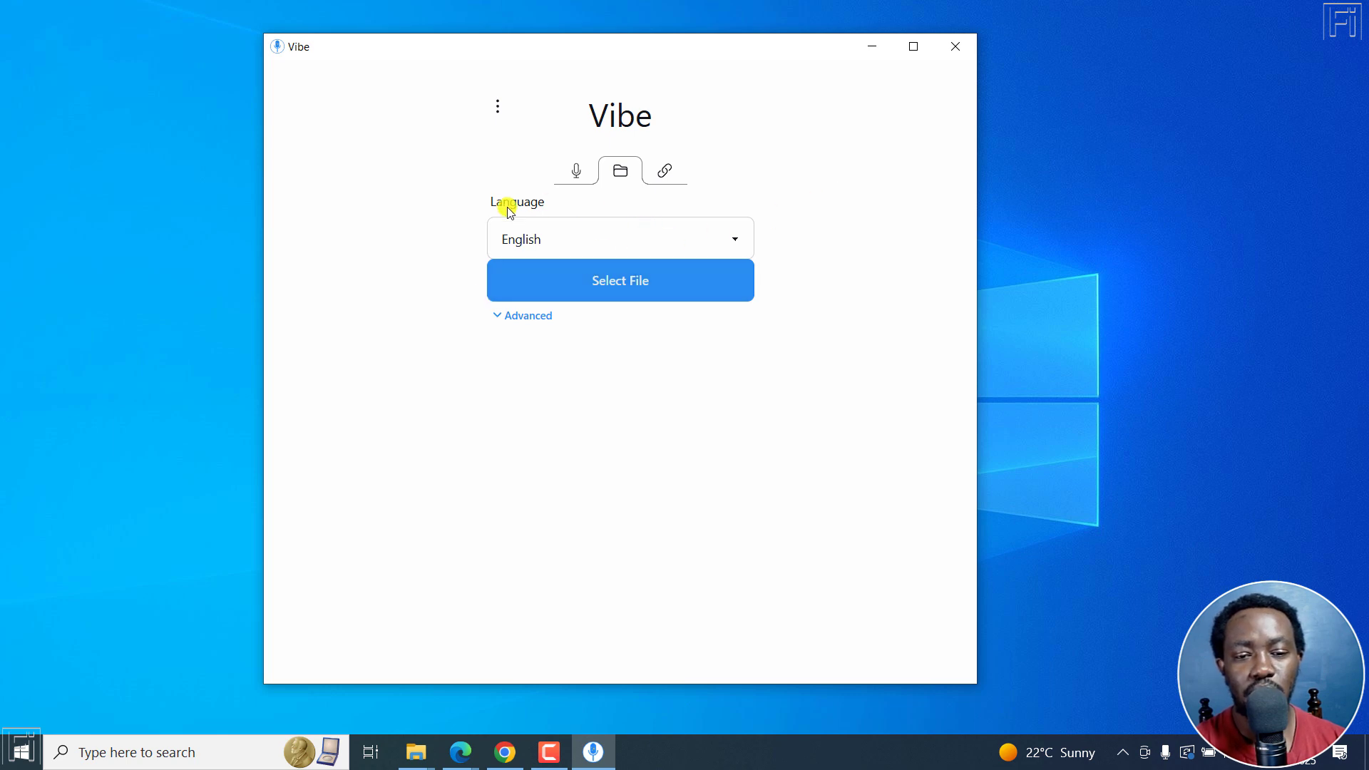
Try the microphone, file and link modes, dismiss the ytdlp update prompt, and show Advanced folder options
left_click(576, 174)
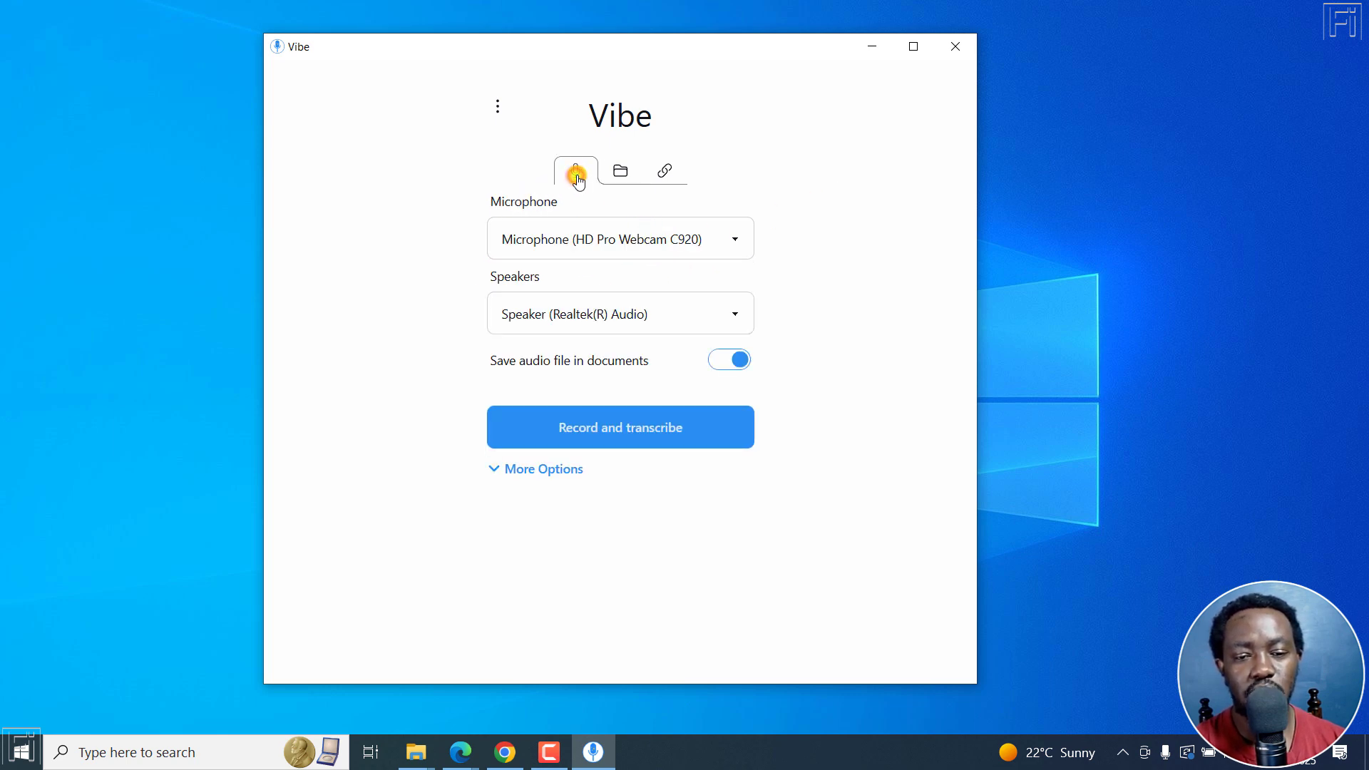
left_click(621, 172)
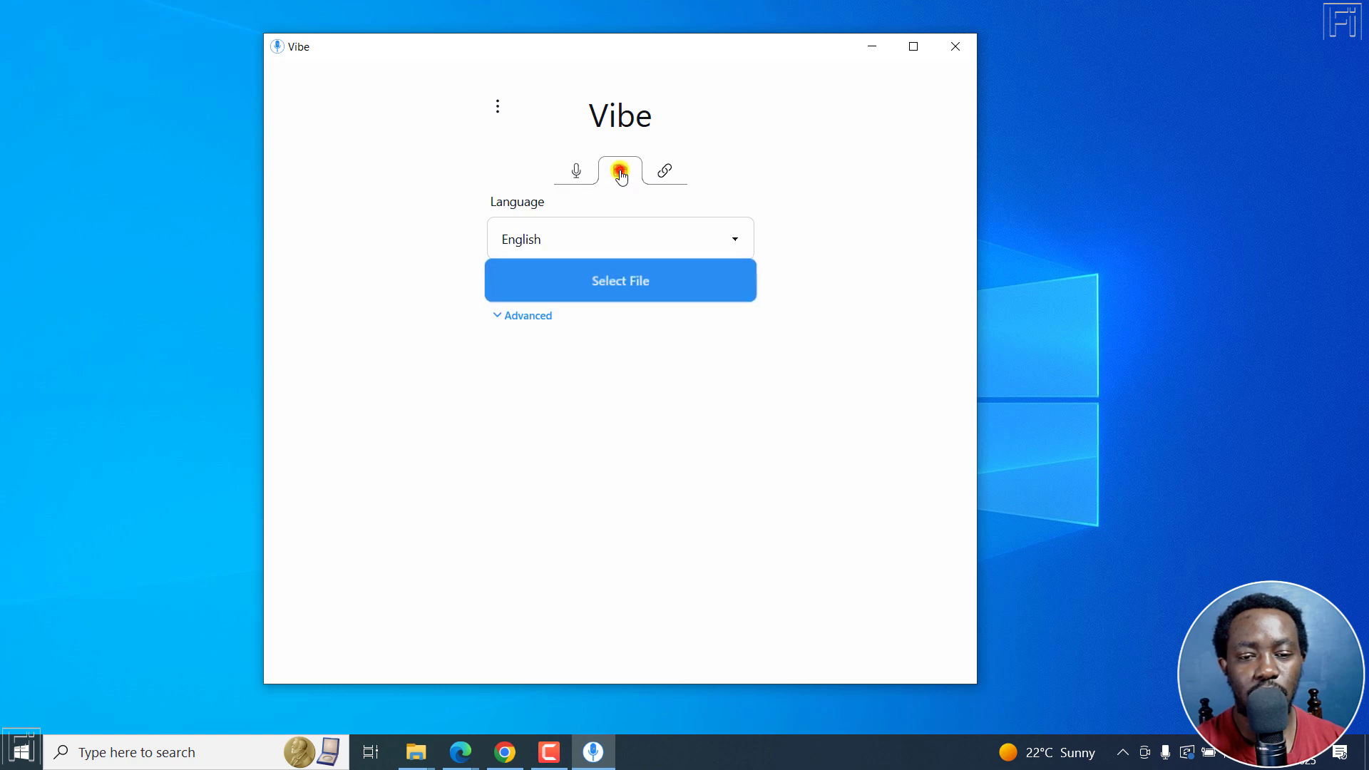
left_click(665, 174)
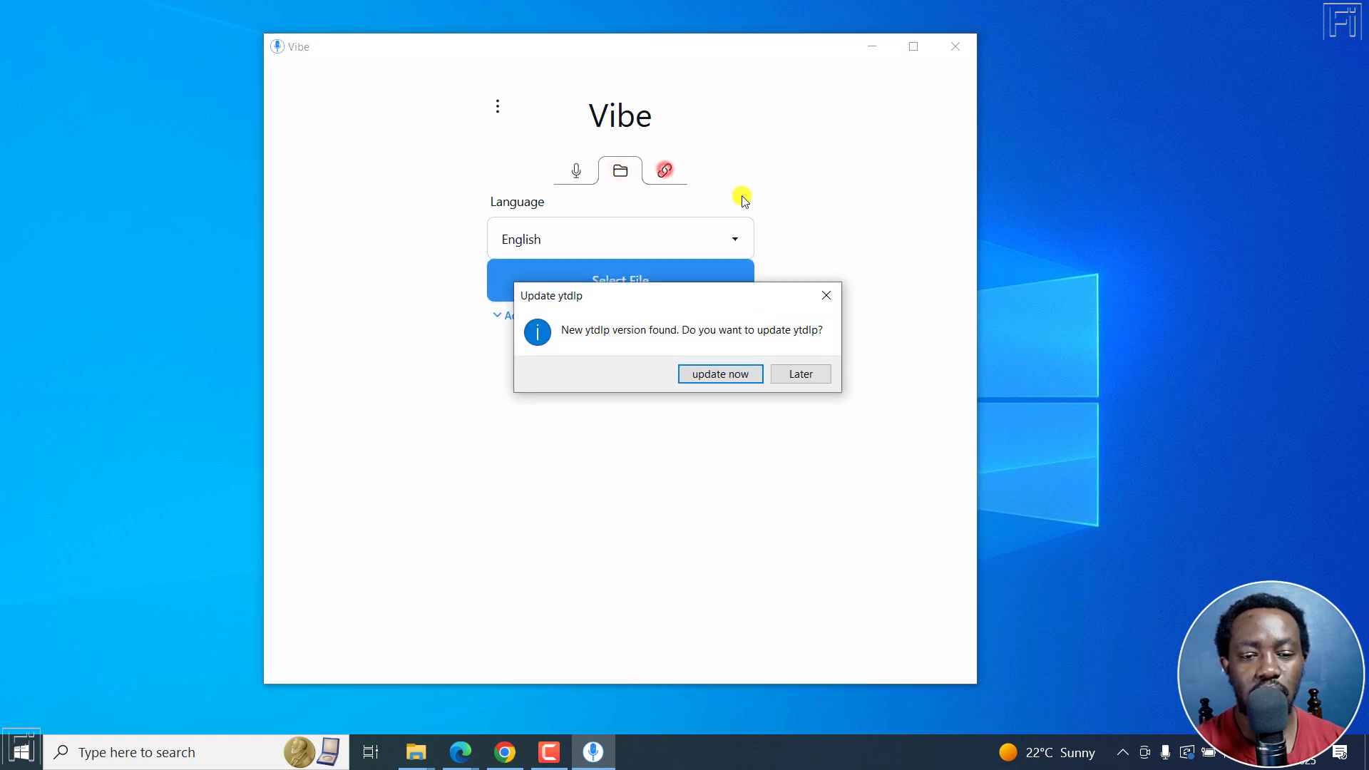
left_click(828, 294)
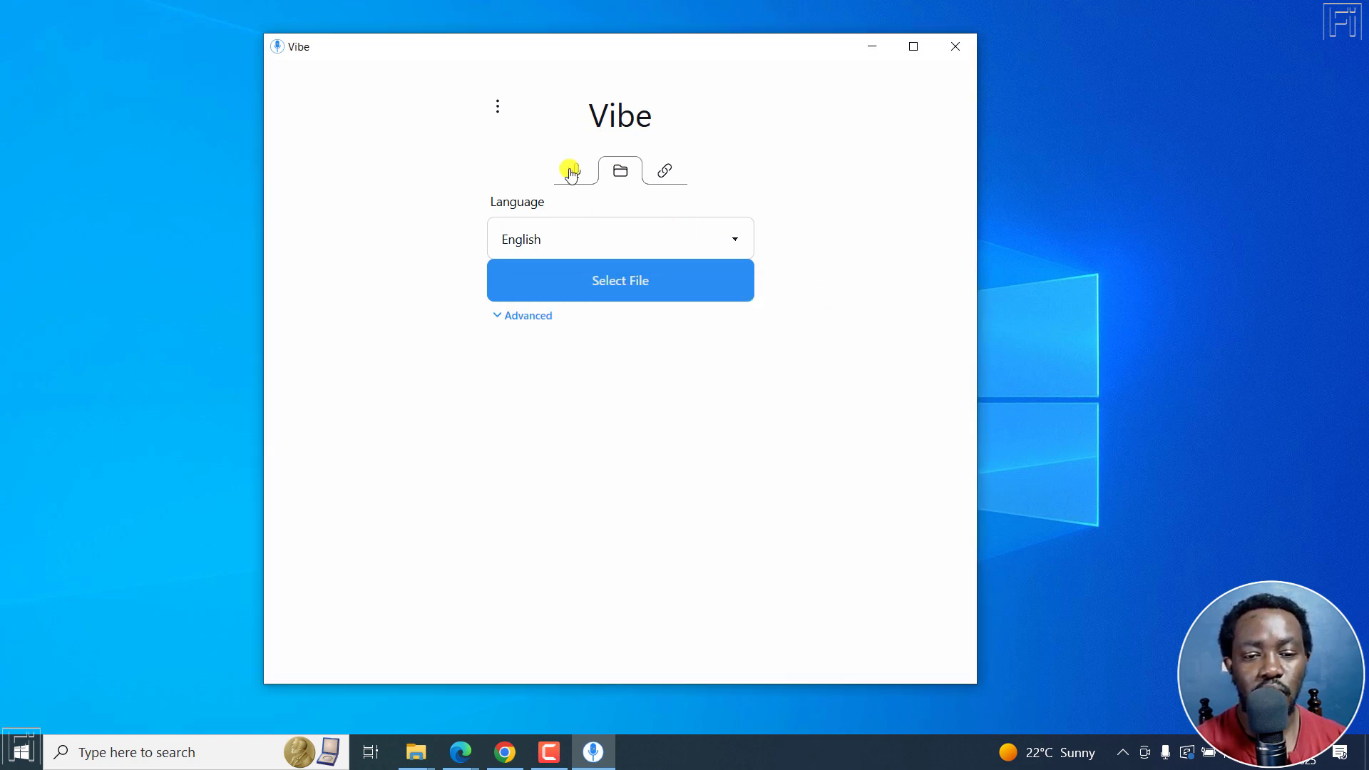
left_click(501, 316)
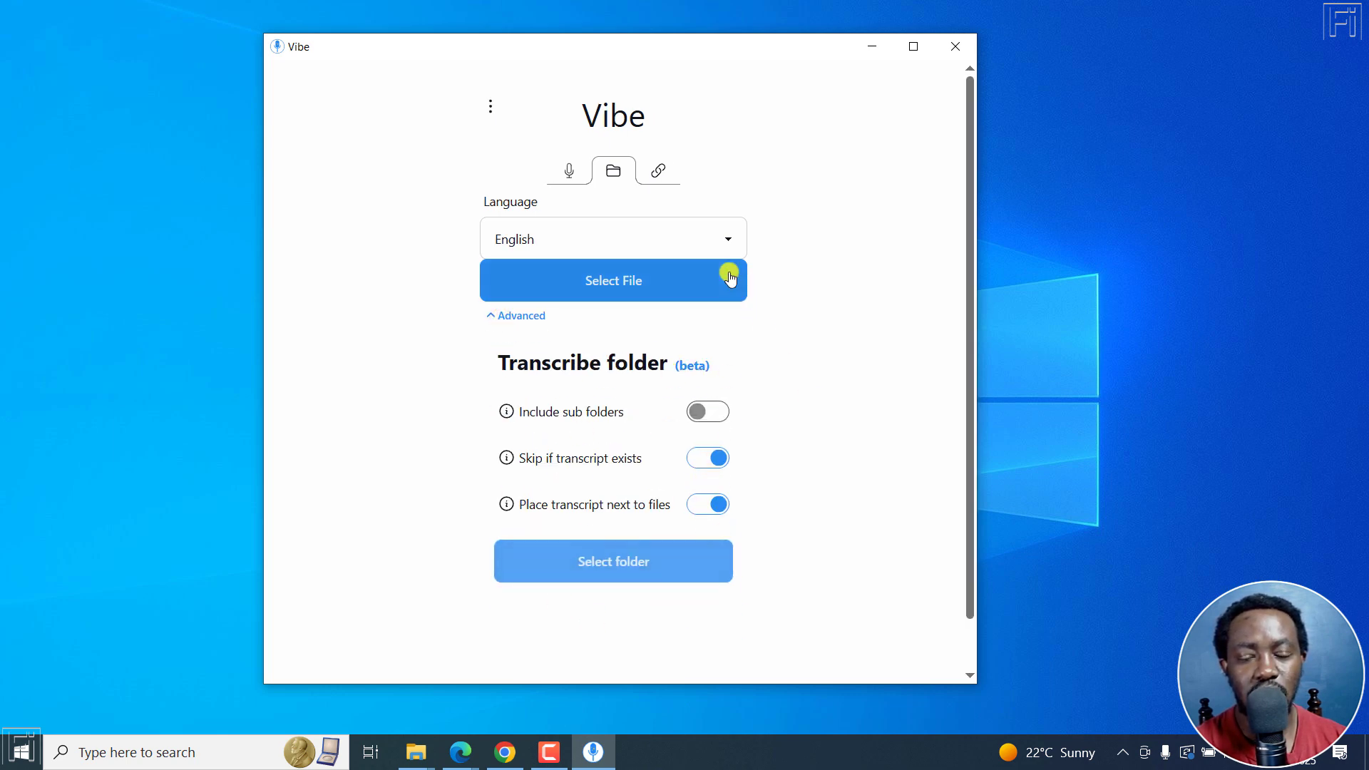
Load Clip 3.mp4 into Vibe and transcribe it
left_click(615, 287)
left_click(592, 218)
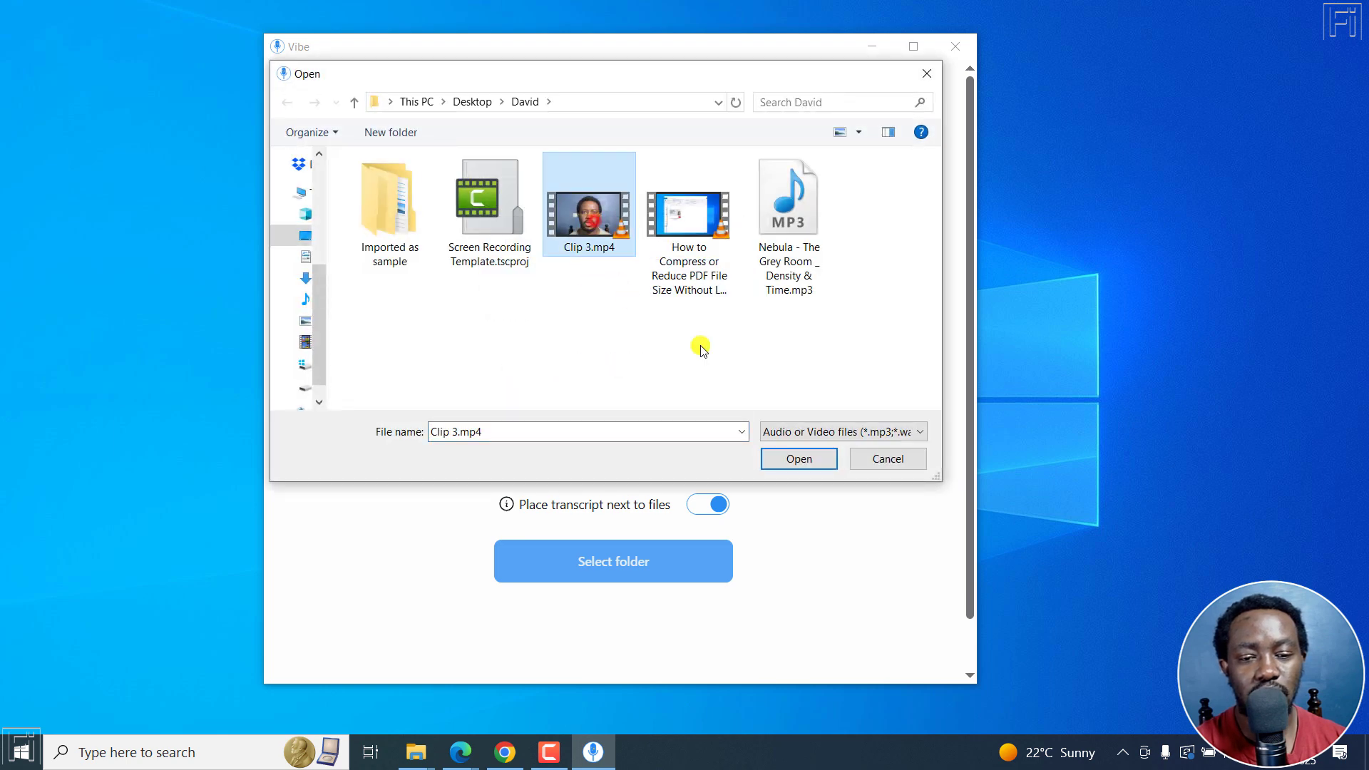
left_click(799, 459)
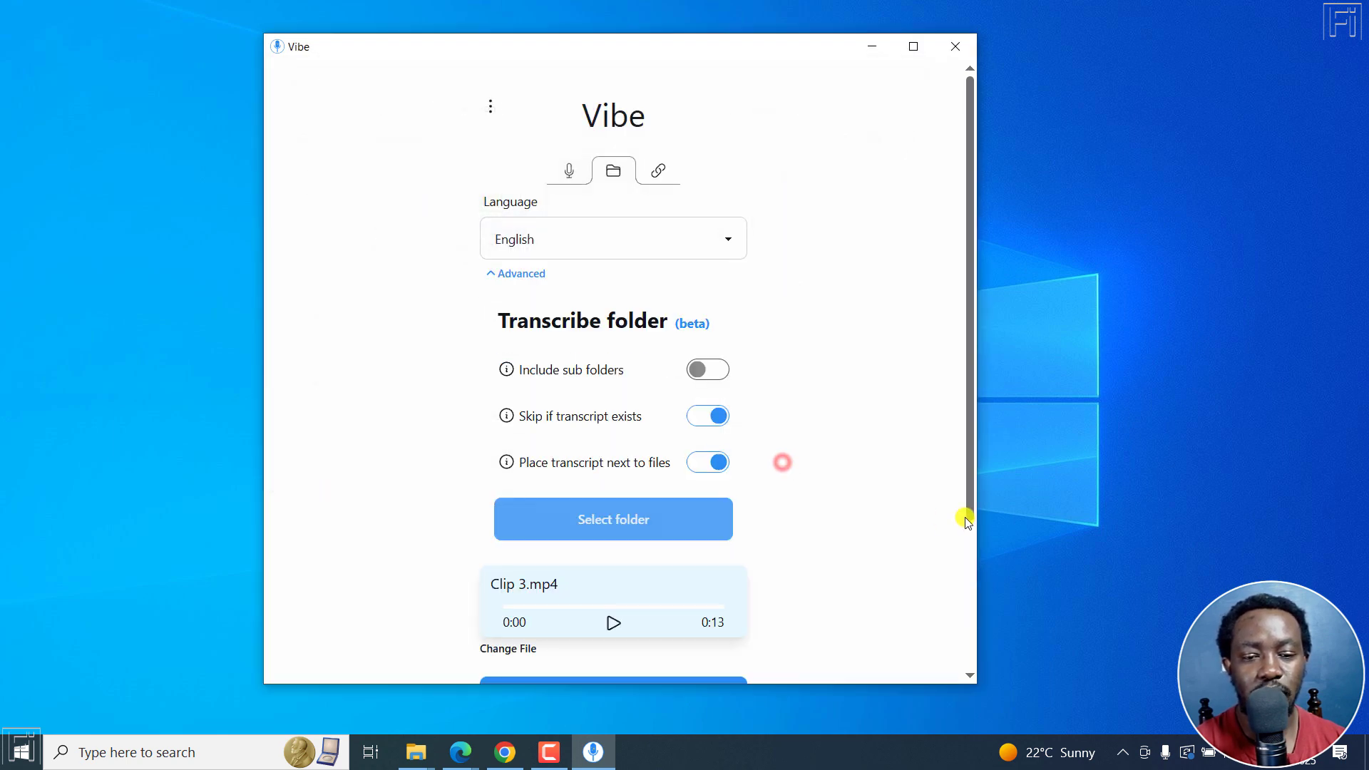
left_click_drag(969, 223, 972, 371)
left_click(627, 490)
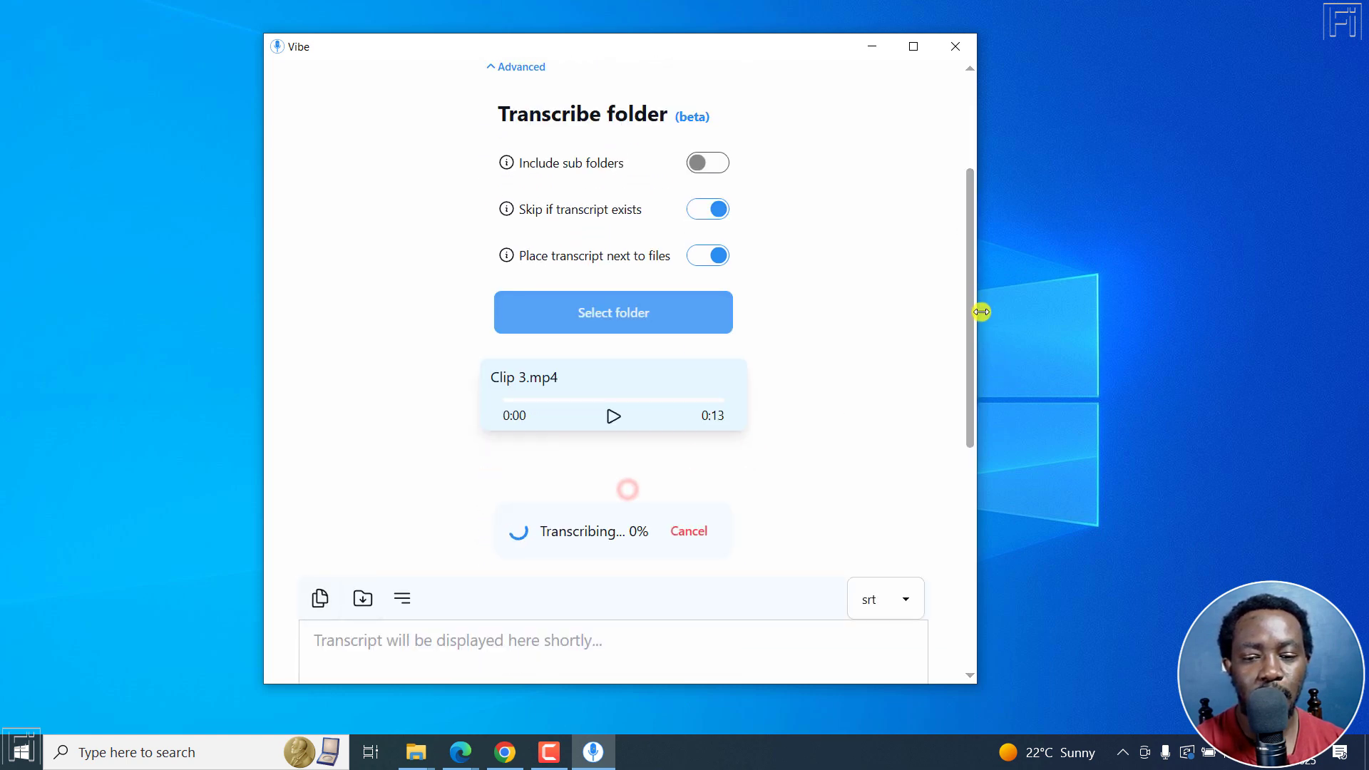
left_click_drag(968, 255, 965, 398)
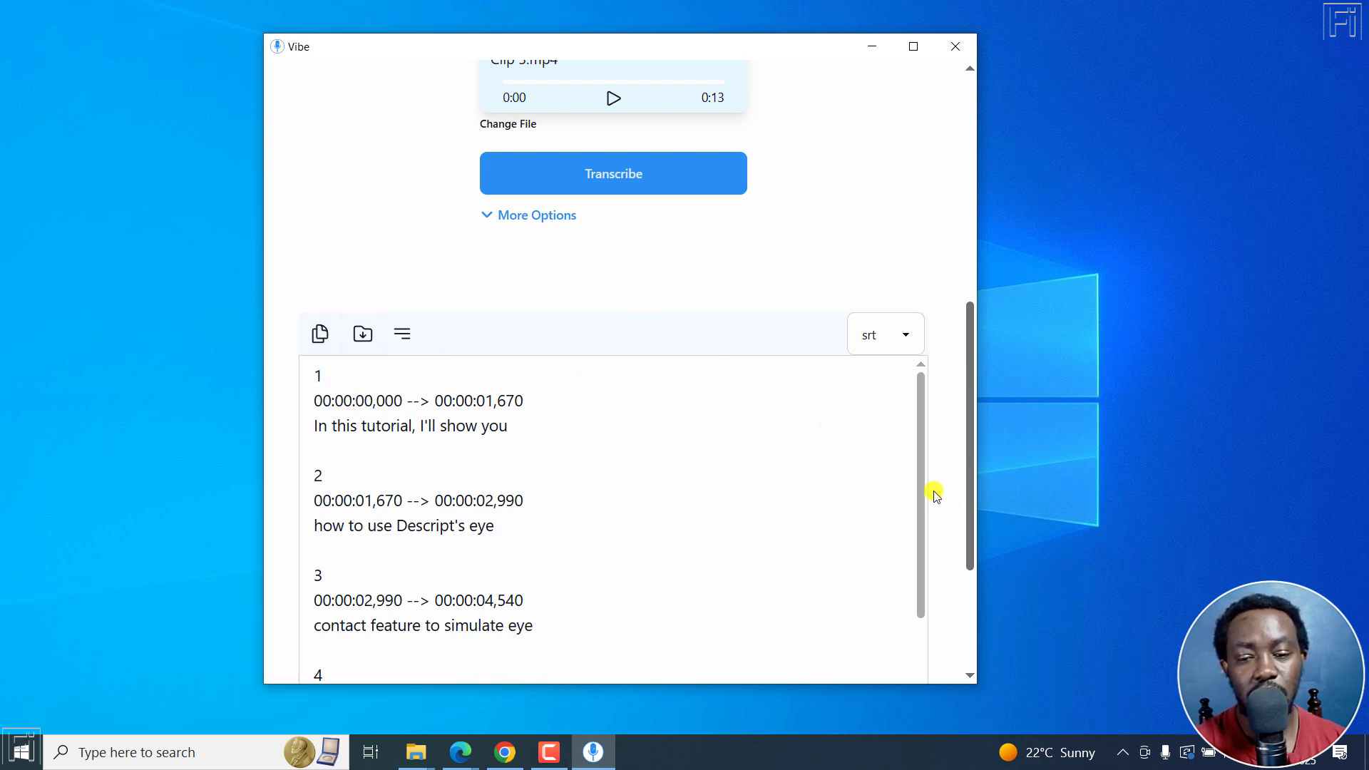
Change the transcript format from srt to Text and copy the transcript
left_click(913, 331)
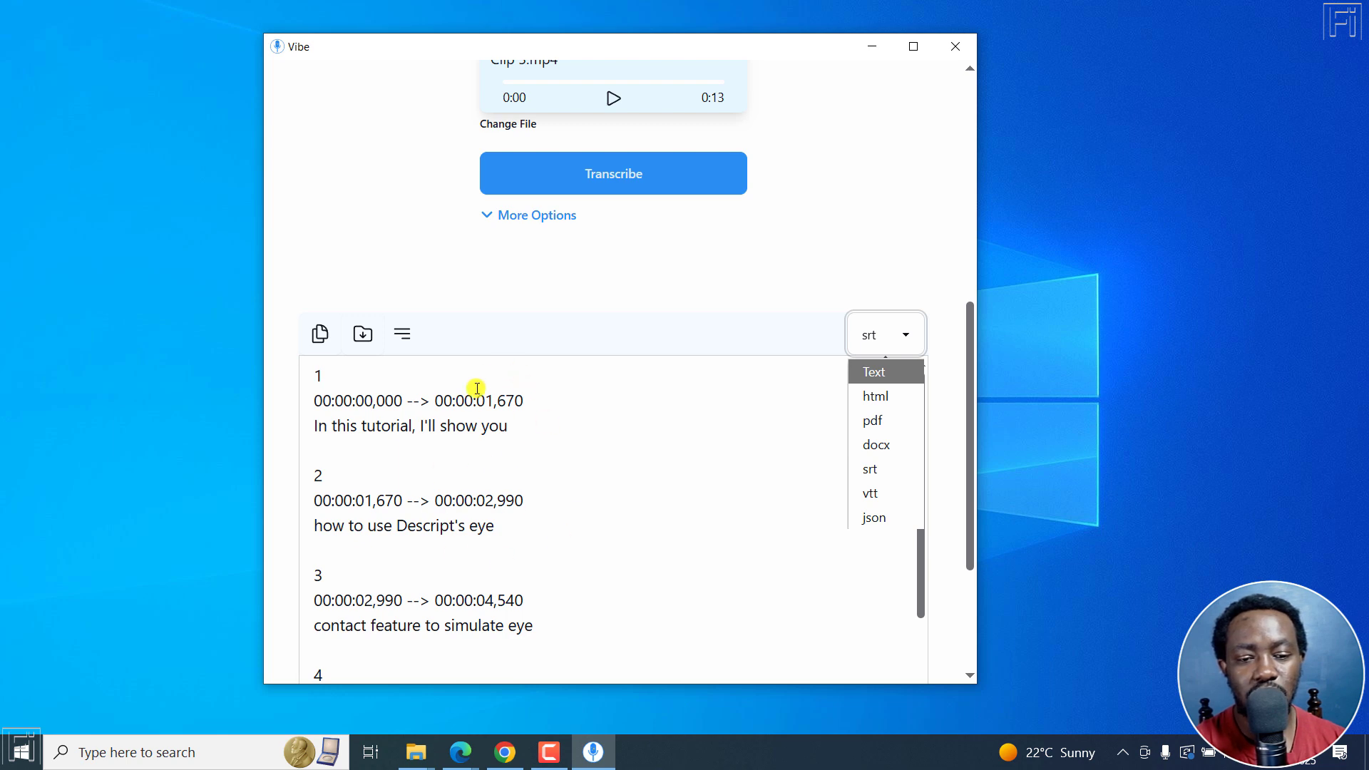
left_click(876, 371)
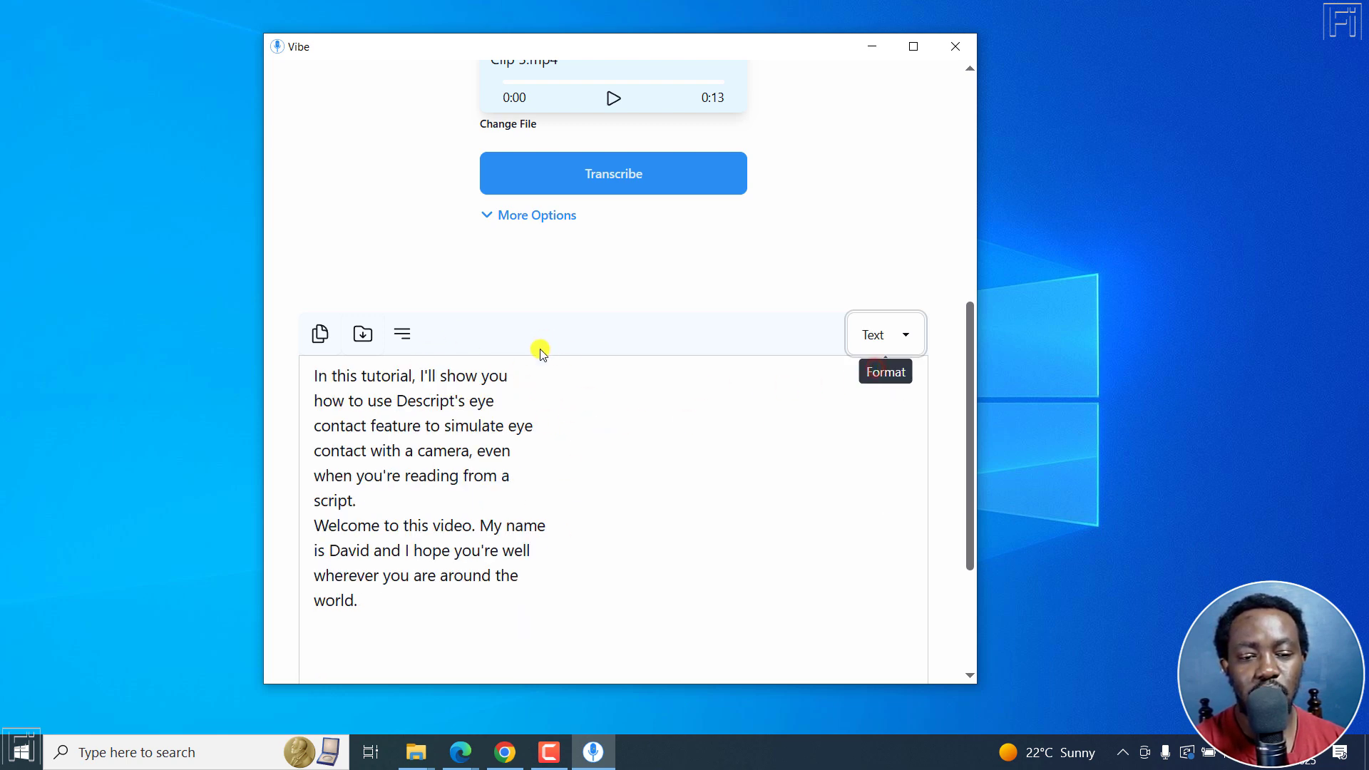
left_click(318, 343)
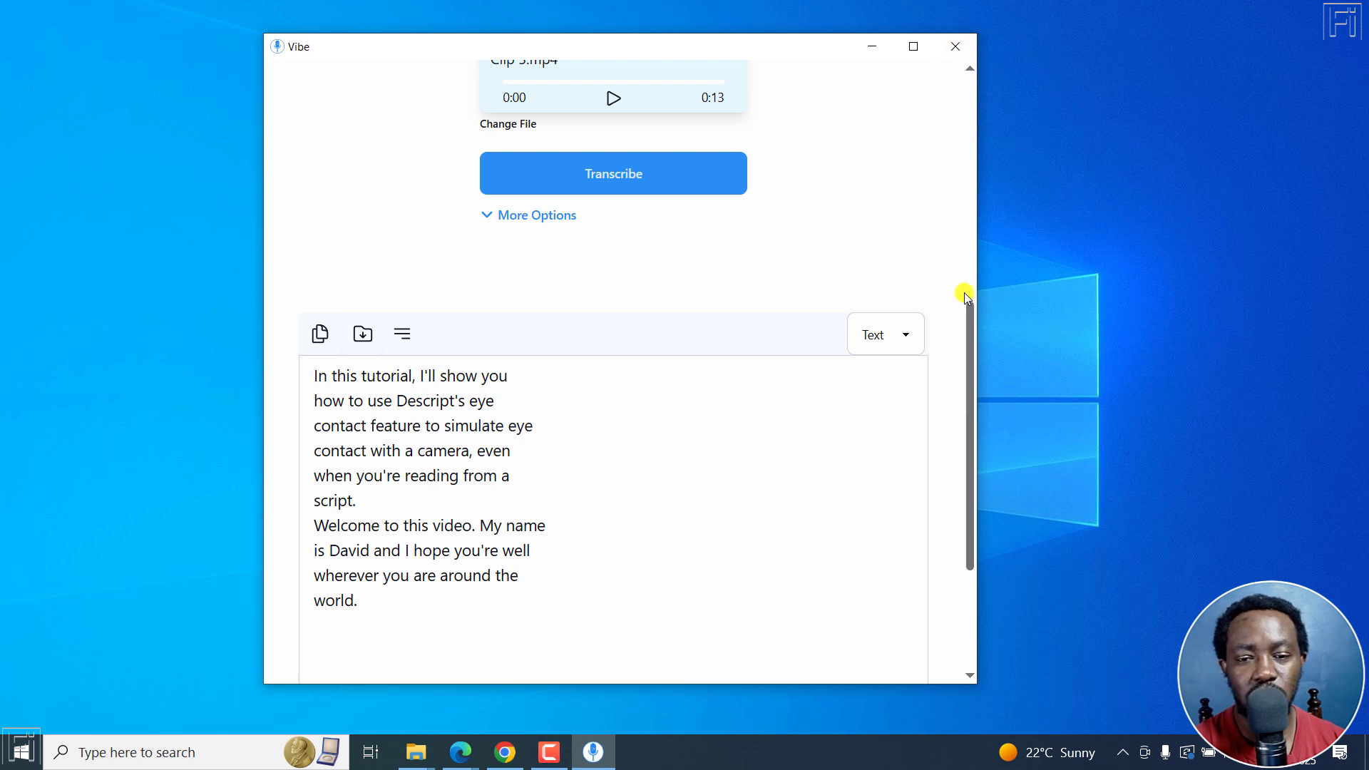
left_click_drag(972, 319, 972, 76)
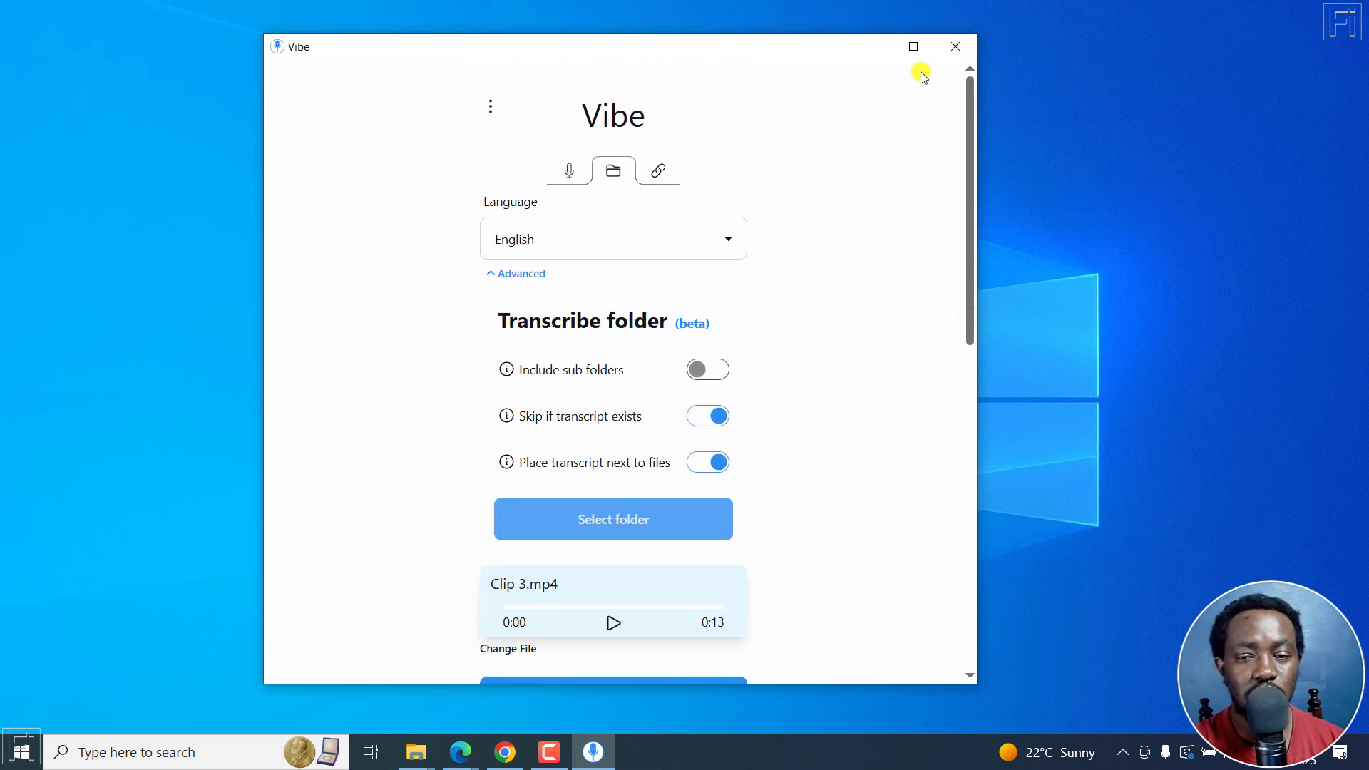
Return to the browser, open buzzcaptions.com and scroll to its Features and Classic/macOS editions
left_click(461, 752)
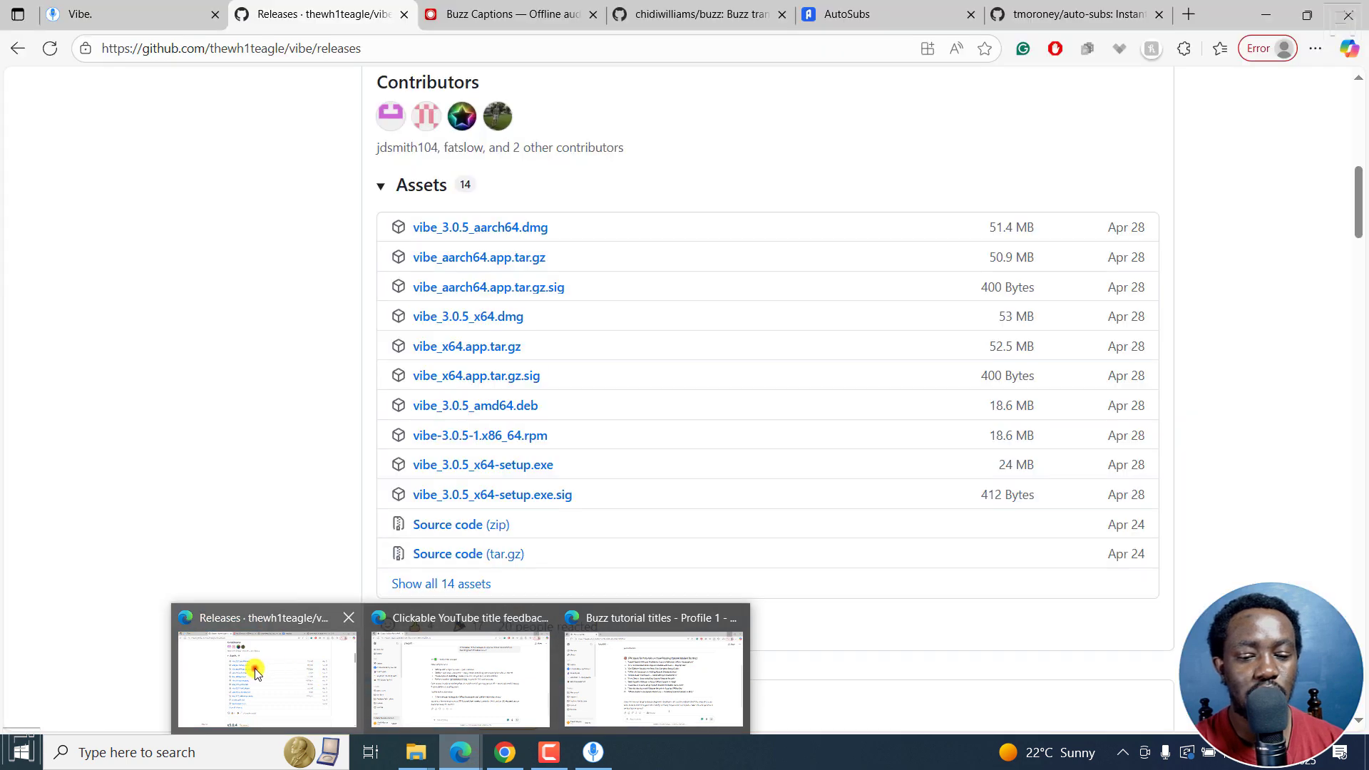
left_click(258, 672)
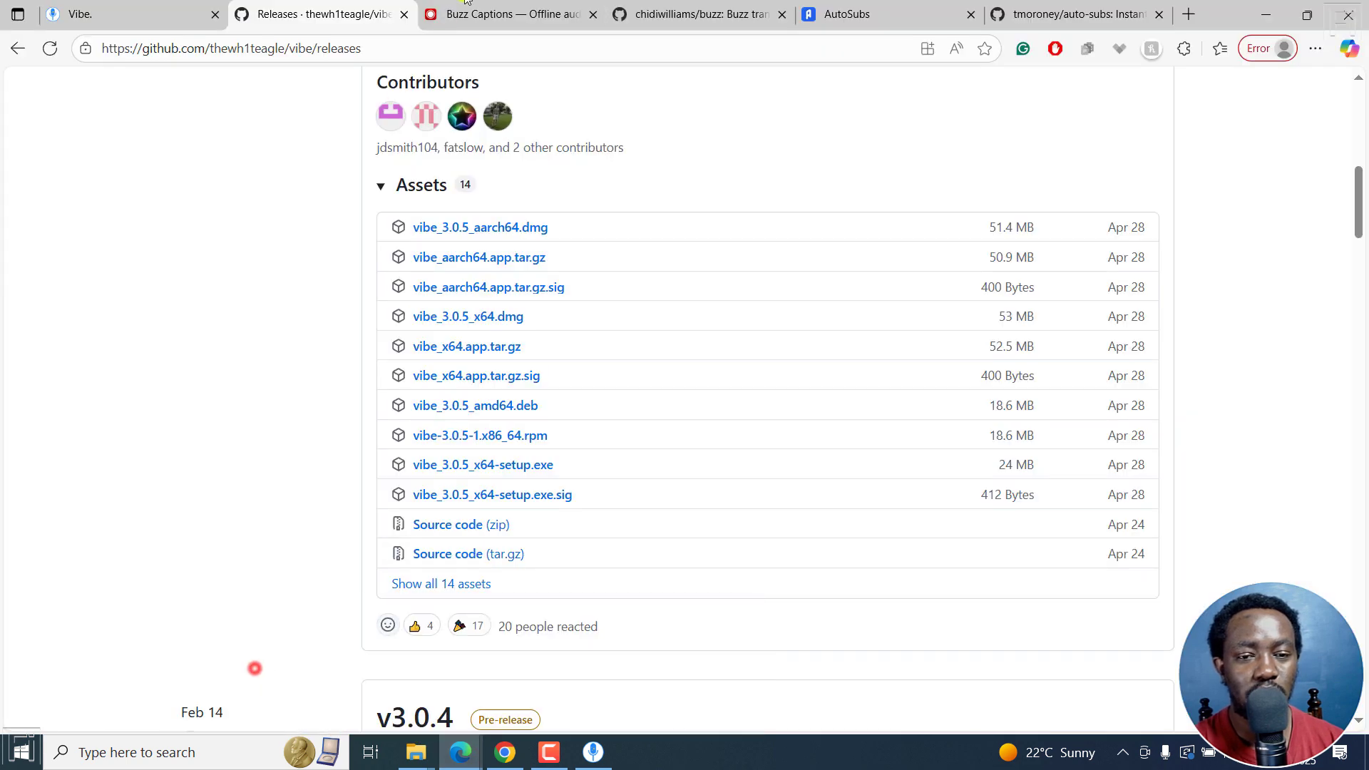
left_click(503, 14)
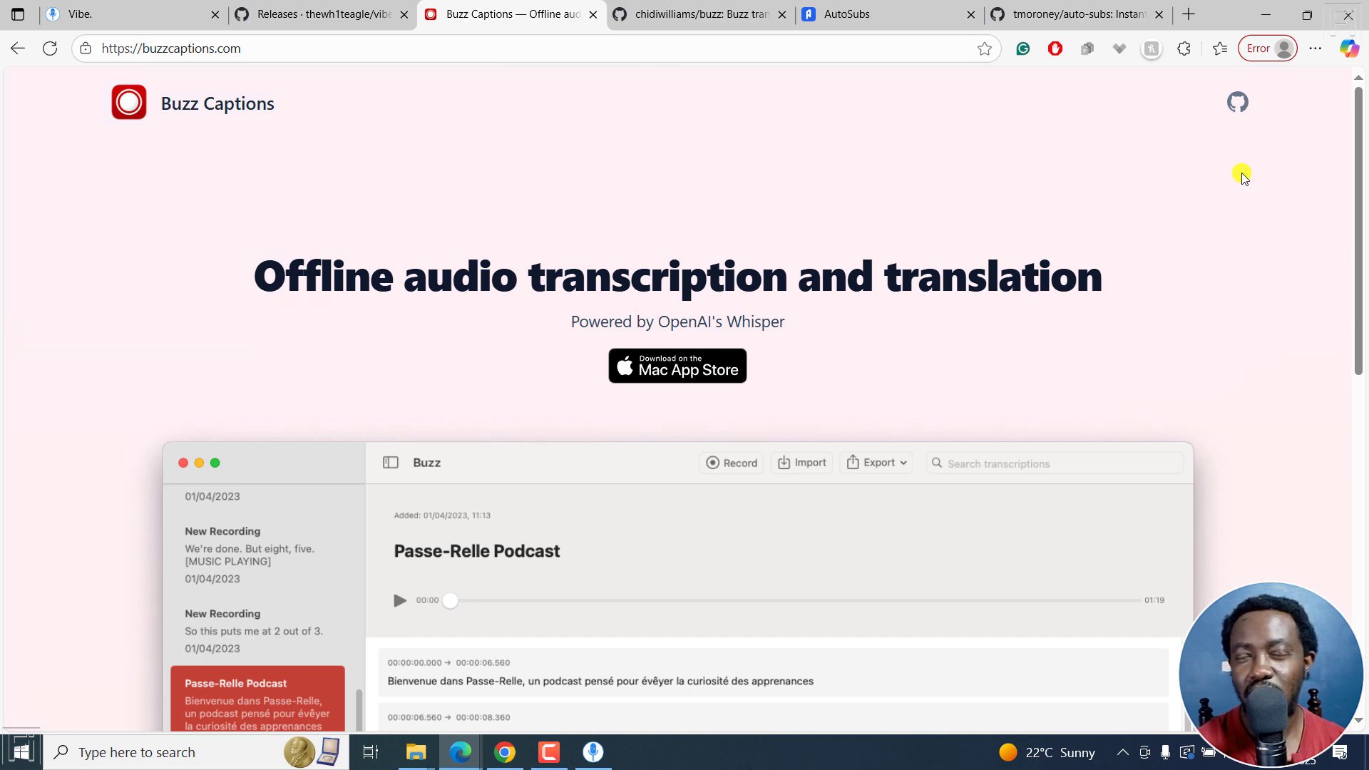
left_click_drag(1359, 109, 1364, 482)
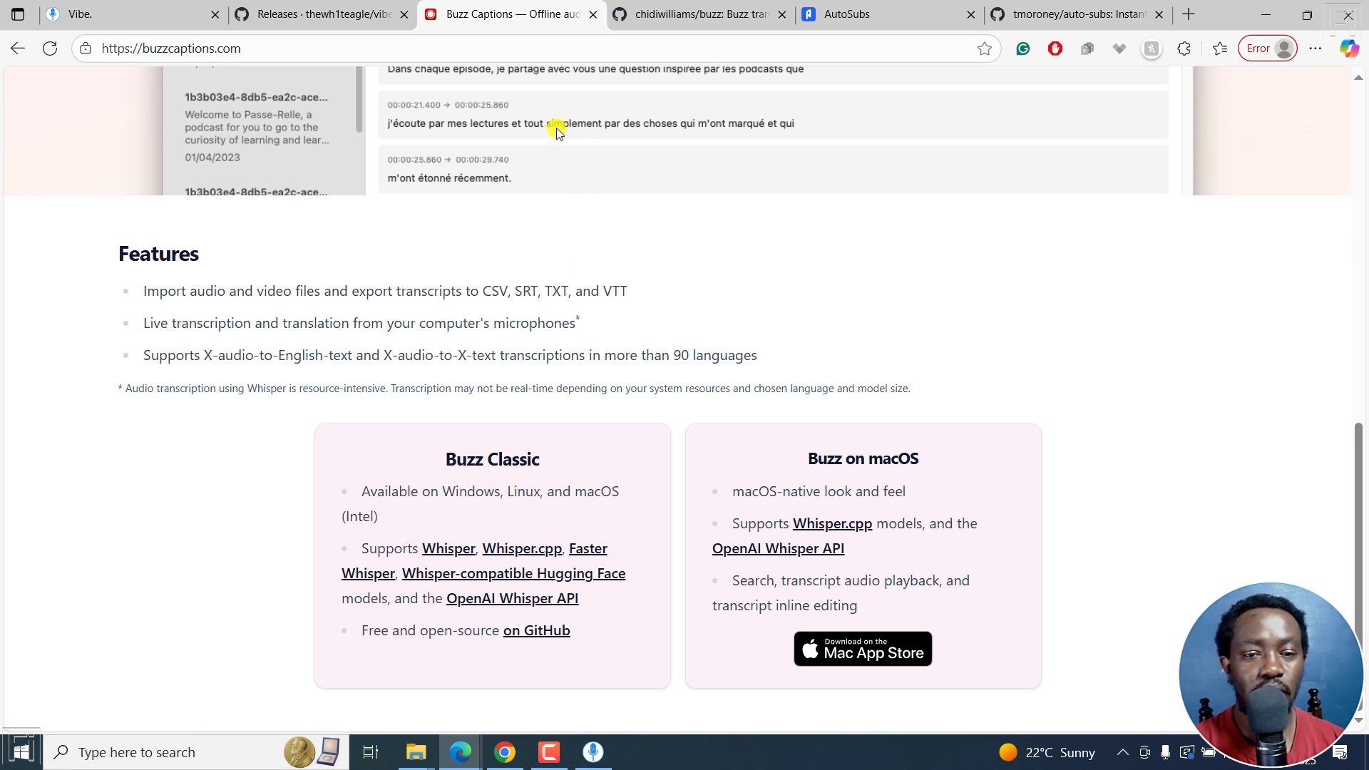
Switch to the chidiwilliams/buzz repository and scroll through its PyPI, macOS, Windows and Linux installation sections
left_click(677, 14)
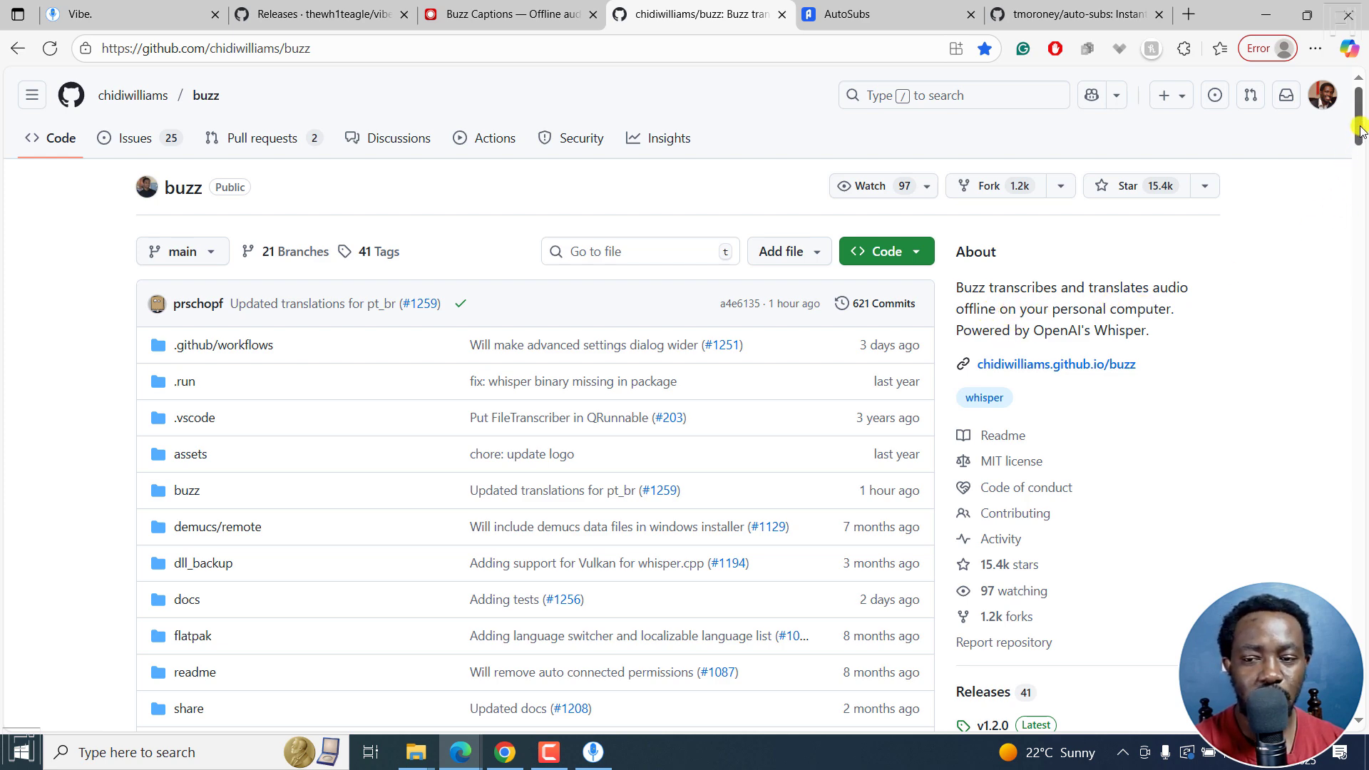
left_click_drag(1360, 125, 1362, 331)
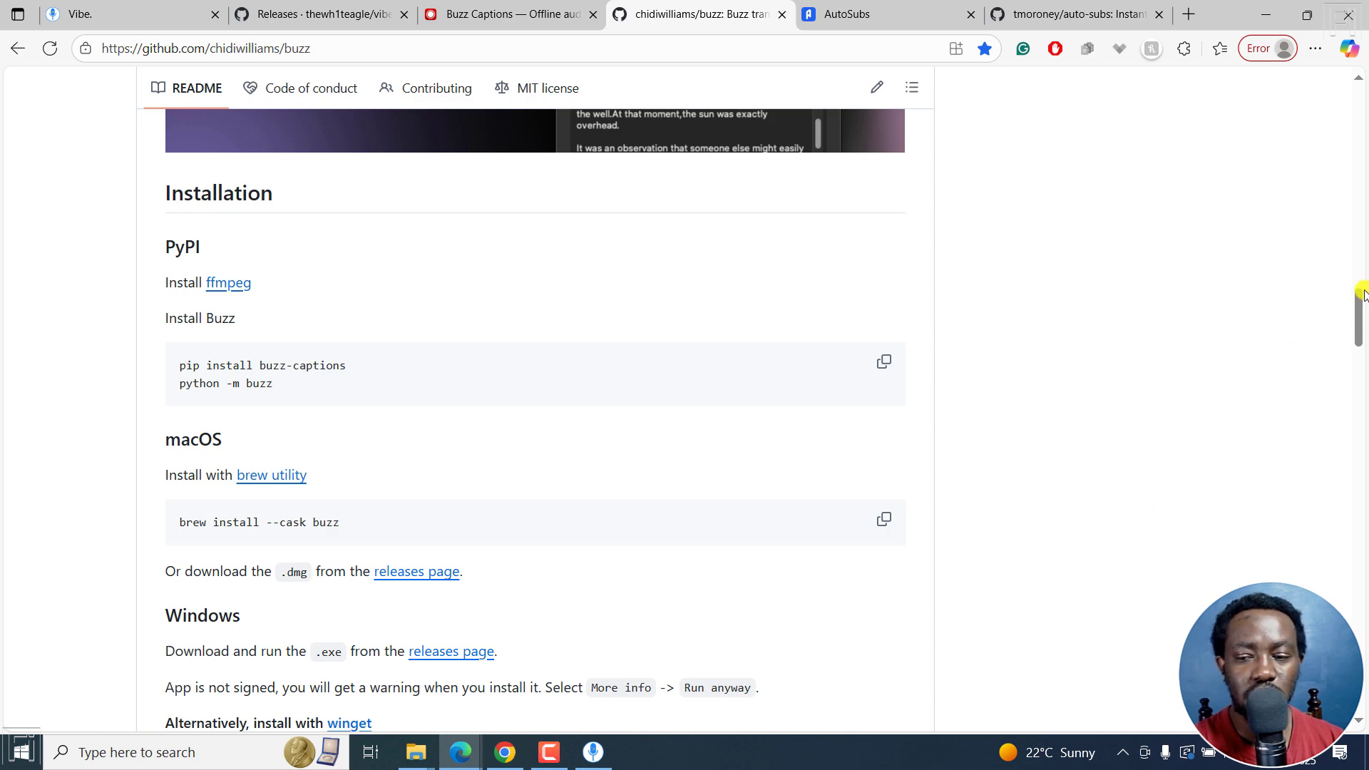
left_click_drag(1354, 313, 1355, 373)
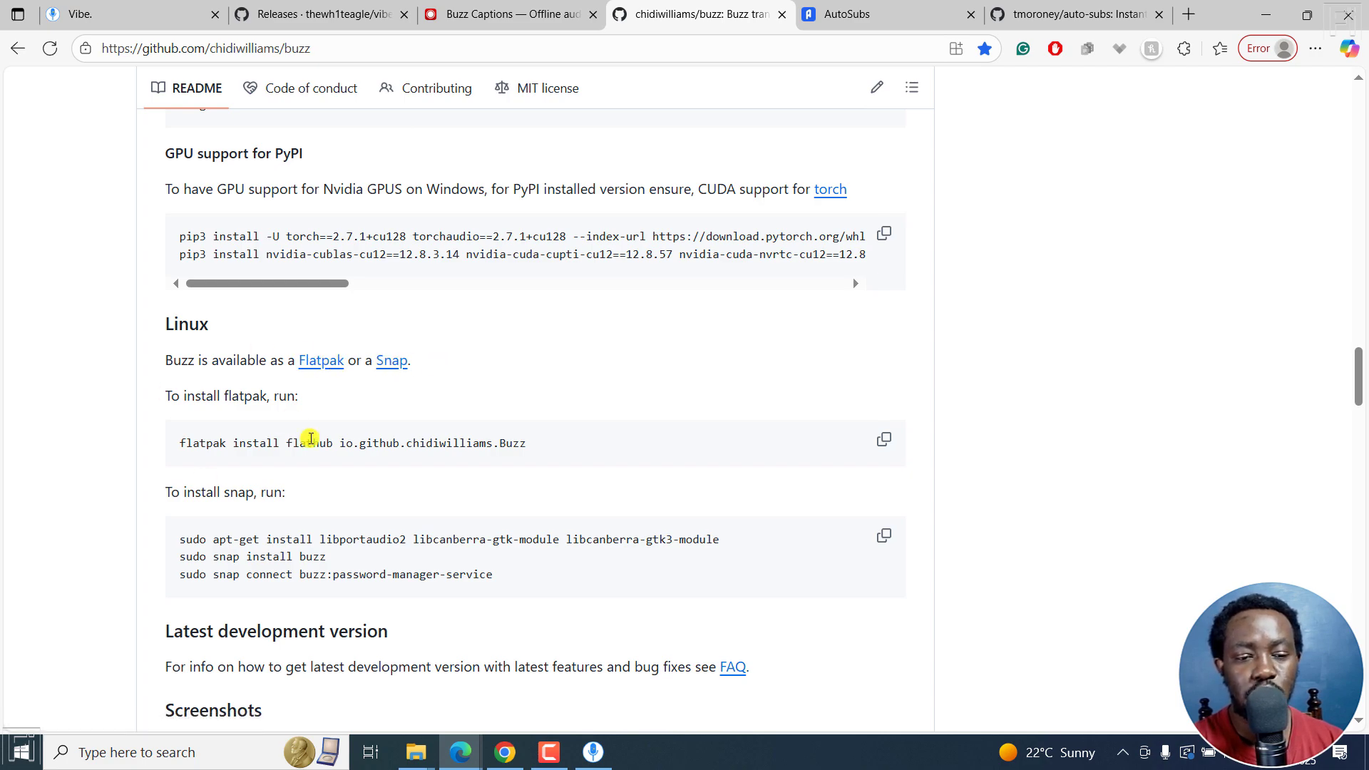
left_click_drag(1360, 357, 1359, 147)
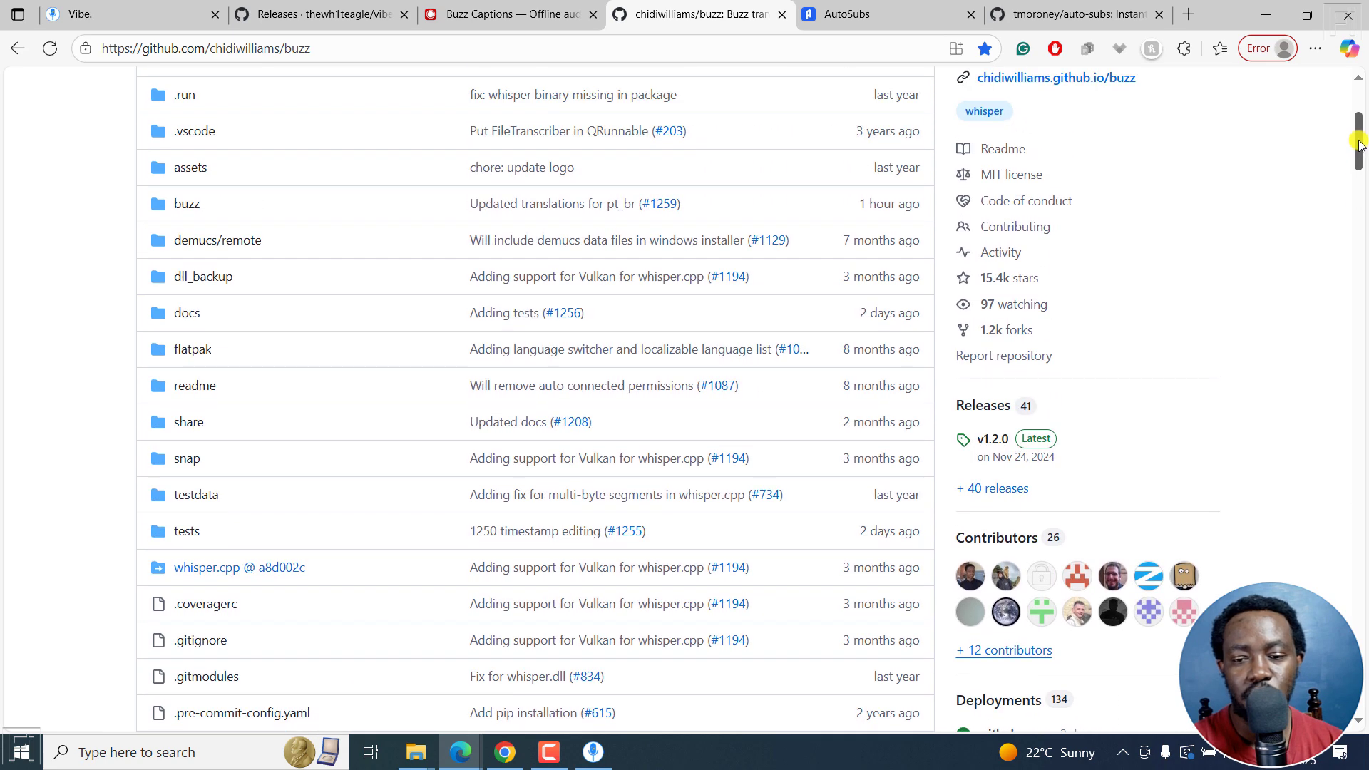
Open Buzz releases, view v1.2.0 assets including the 1.51 GB Buzz-1.2.0-windows.exe, and compare with Vibe's
left_click(992, 411)
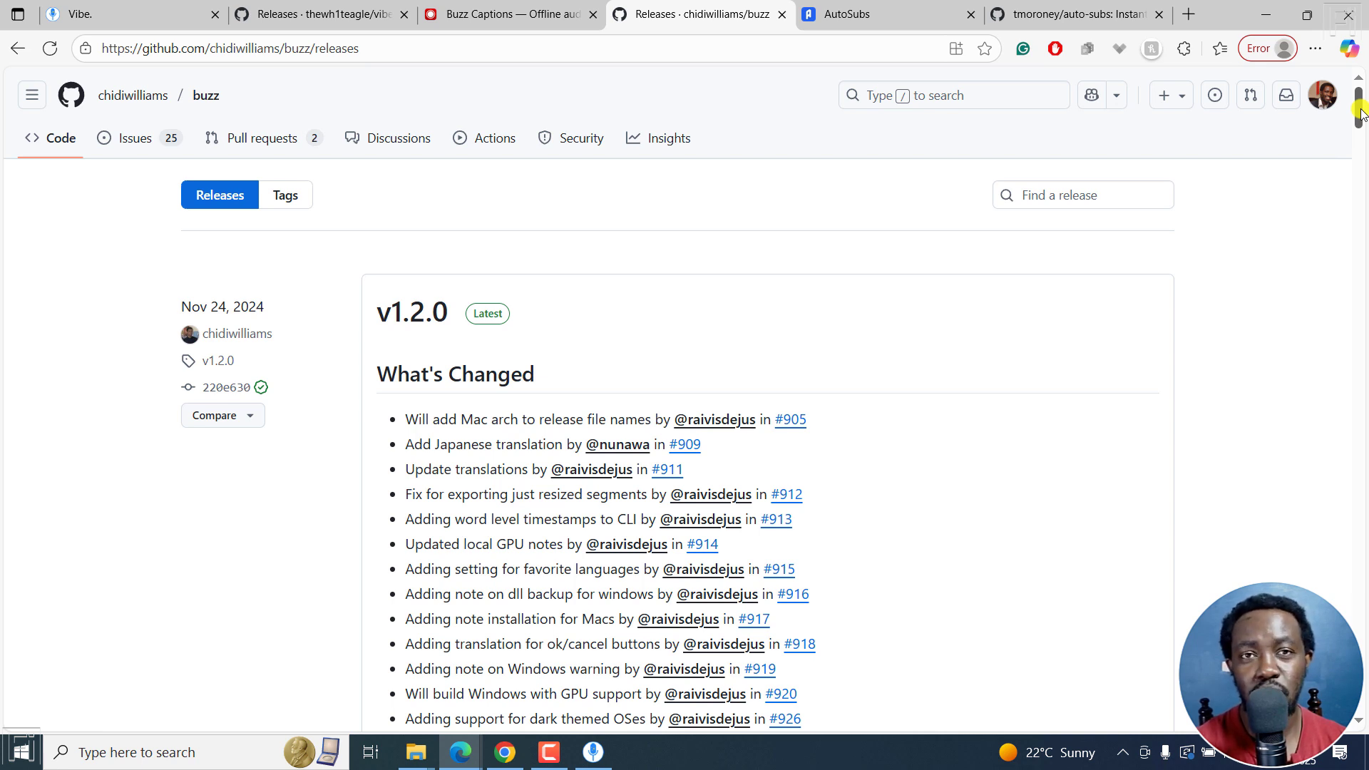
left_click_drag(1358, 105, 1364, 207)
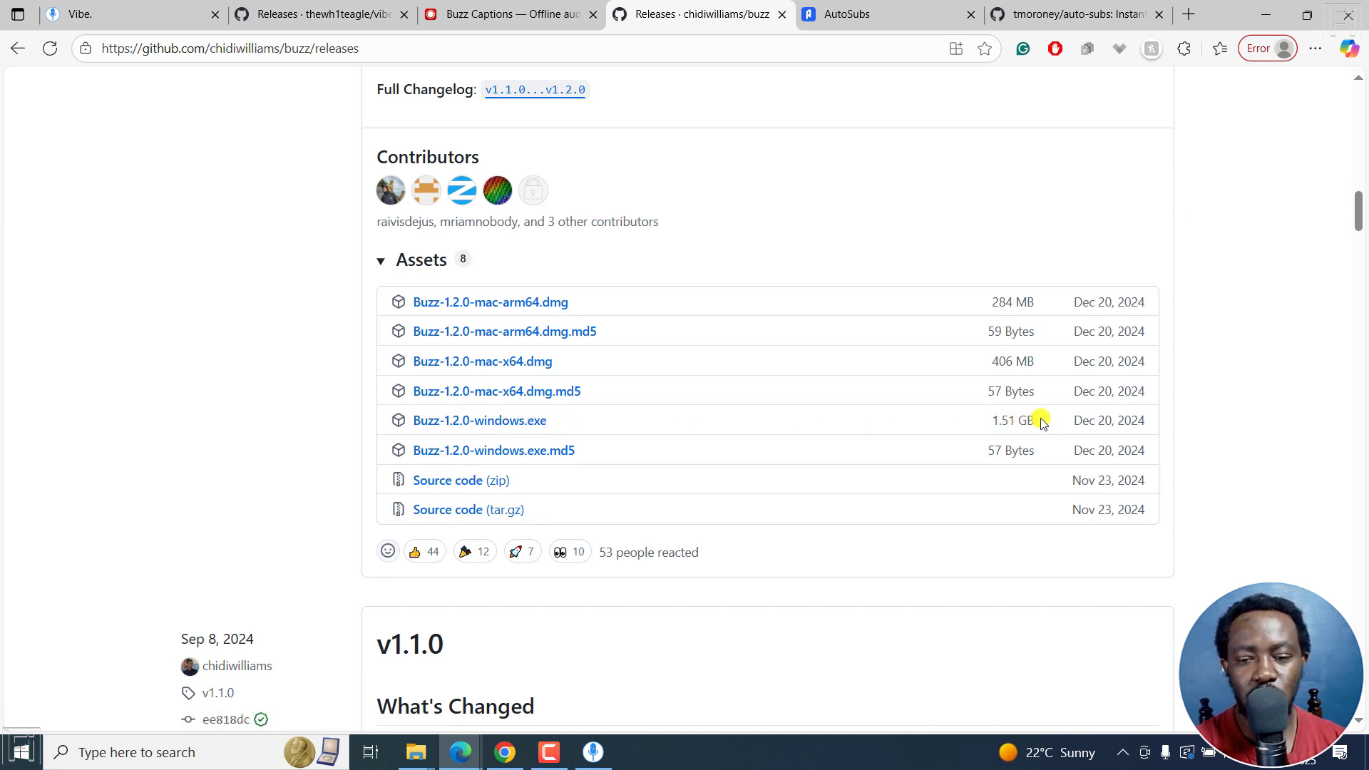
left_click(331, 9)
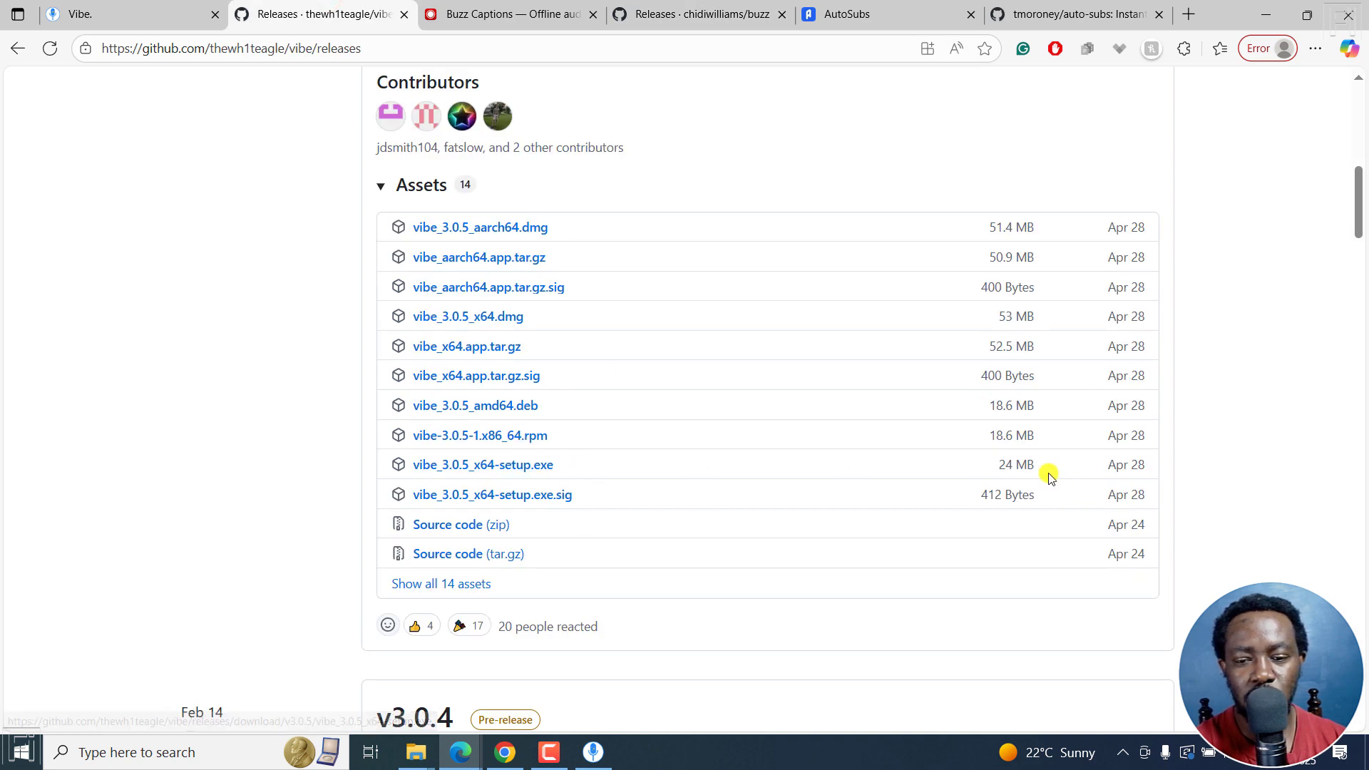
left_click(687, 7)
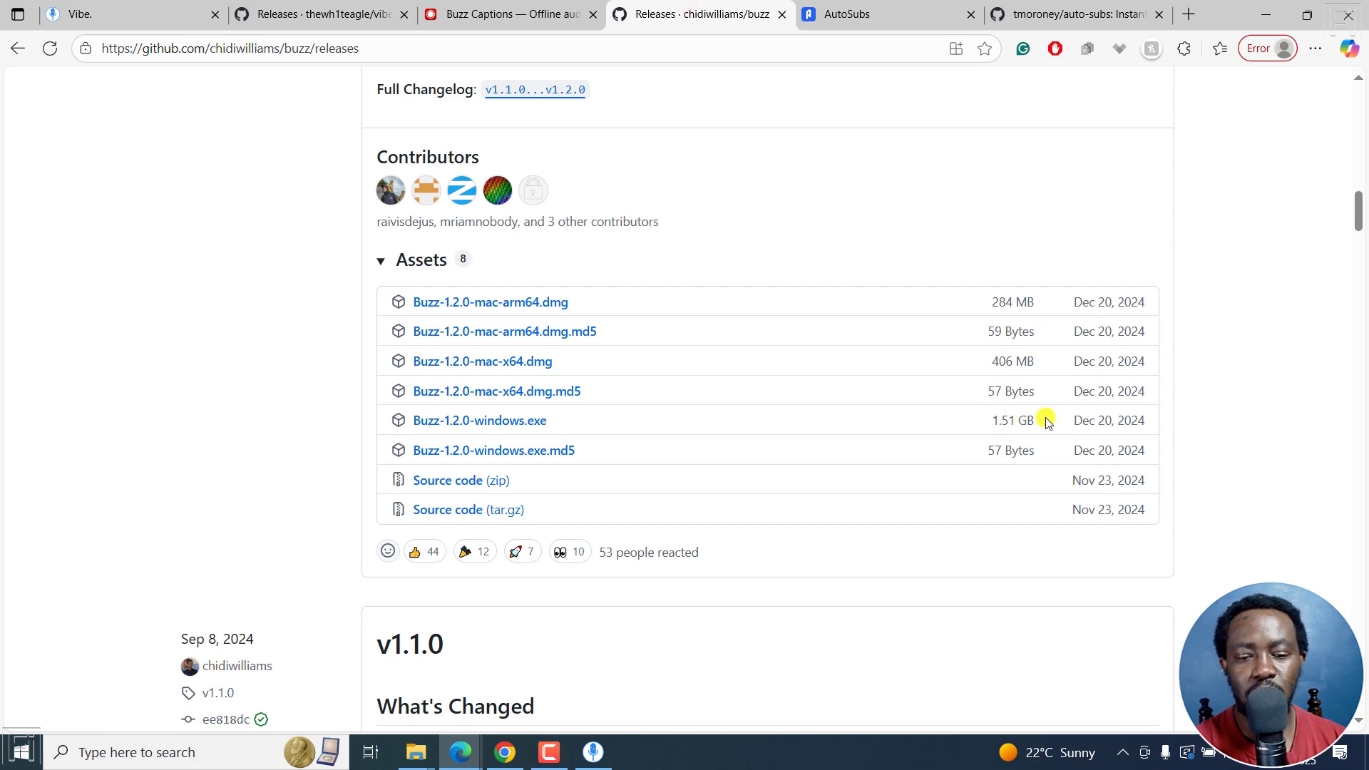
Minimize the browser and Vibe, and launch Buzz from Windows search
left_click(1261, 8)
left_click(117, 756)
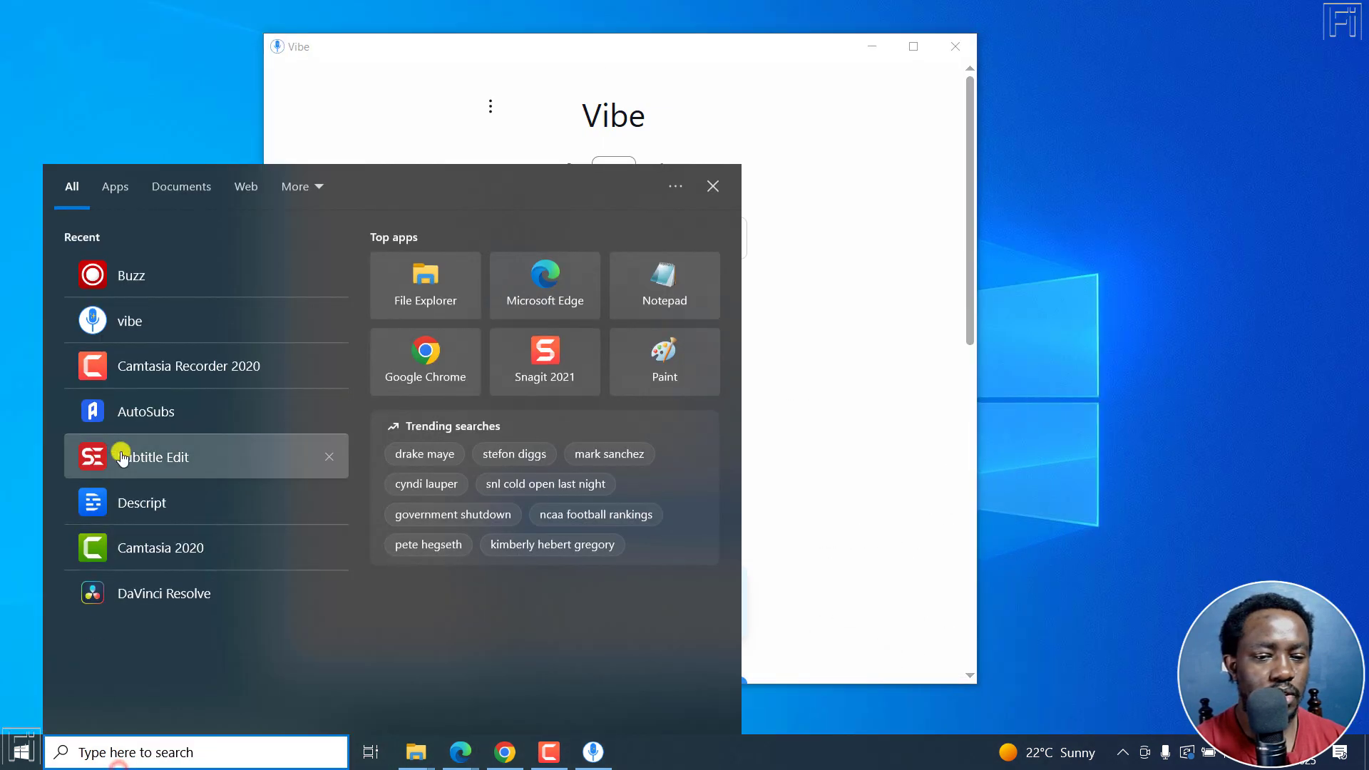
left_click(133, 276)
left_click(867, 47)
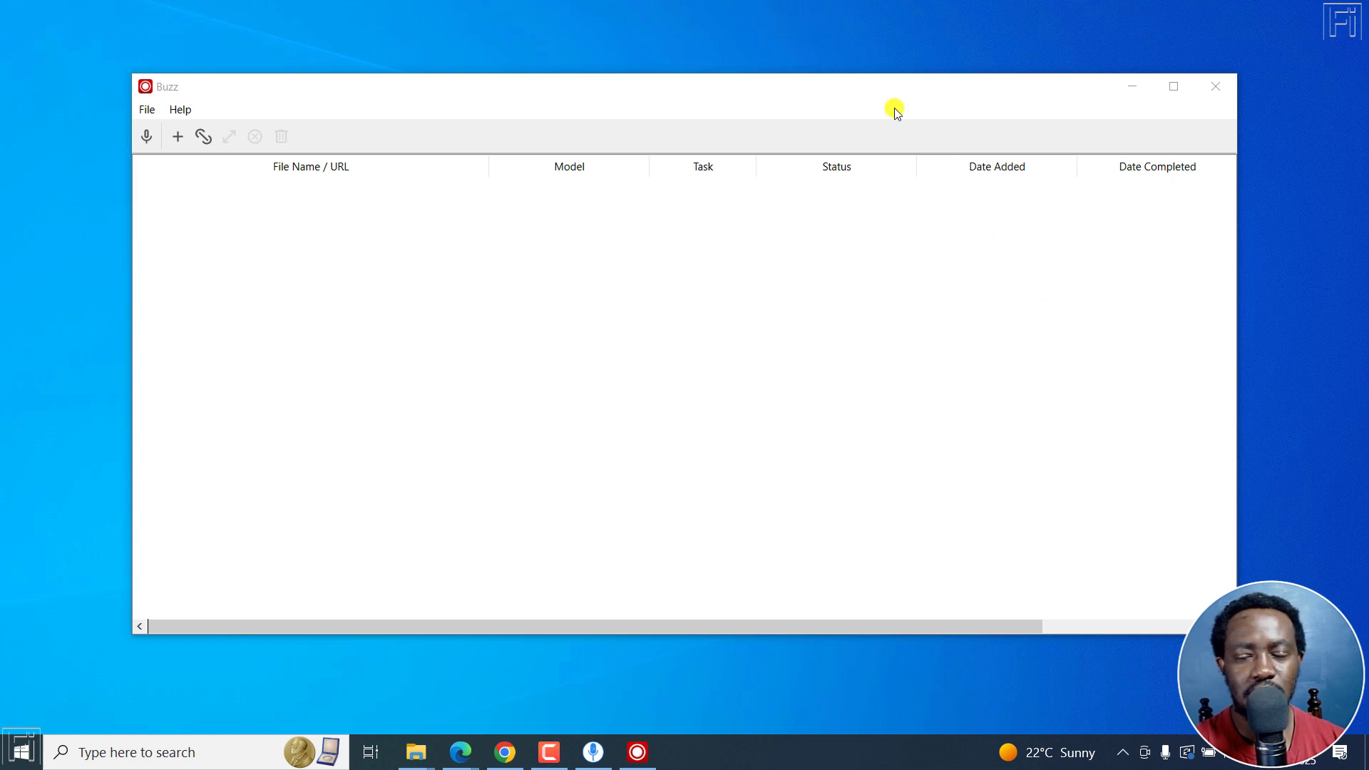
left_click(835, 87)
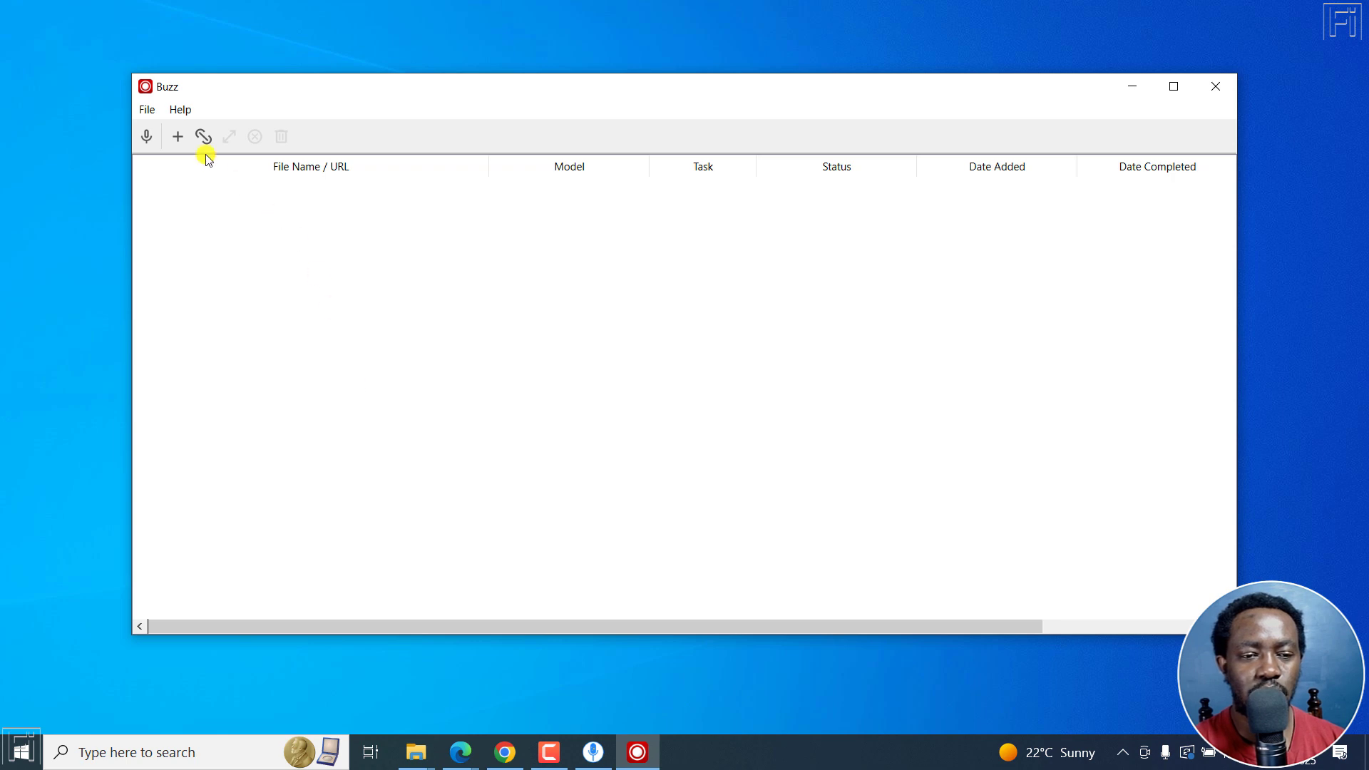
Add Clip 3.mp4 from the Desktop user folder as a Buzz transcription file
left_click(177, 138)
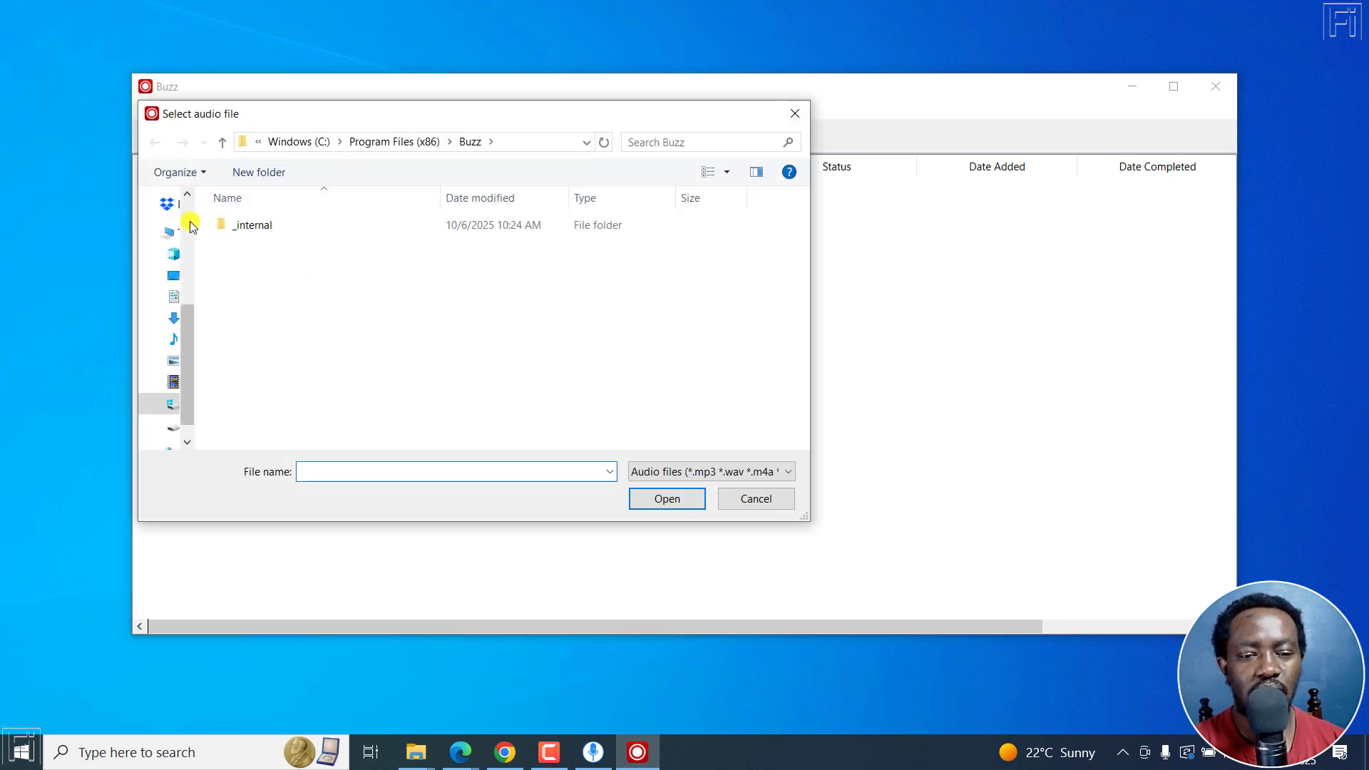
scroll(189, 225, "up", 3)
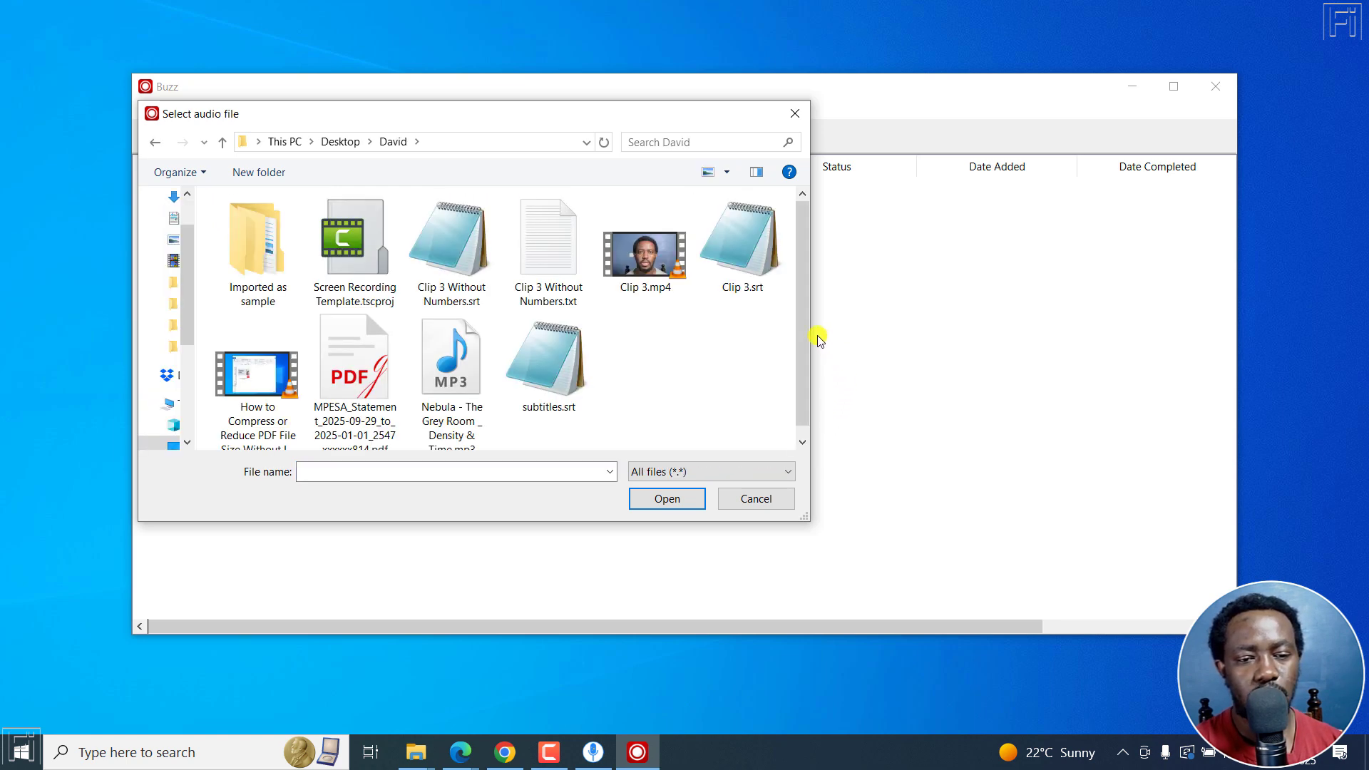
left_click(650, 266)
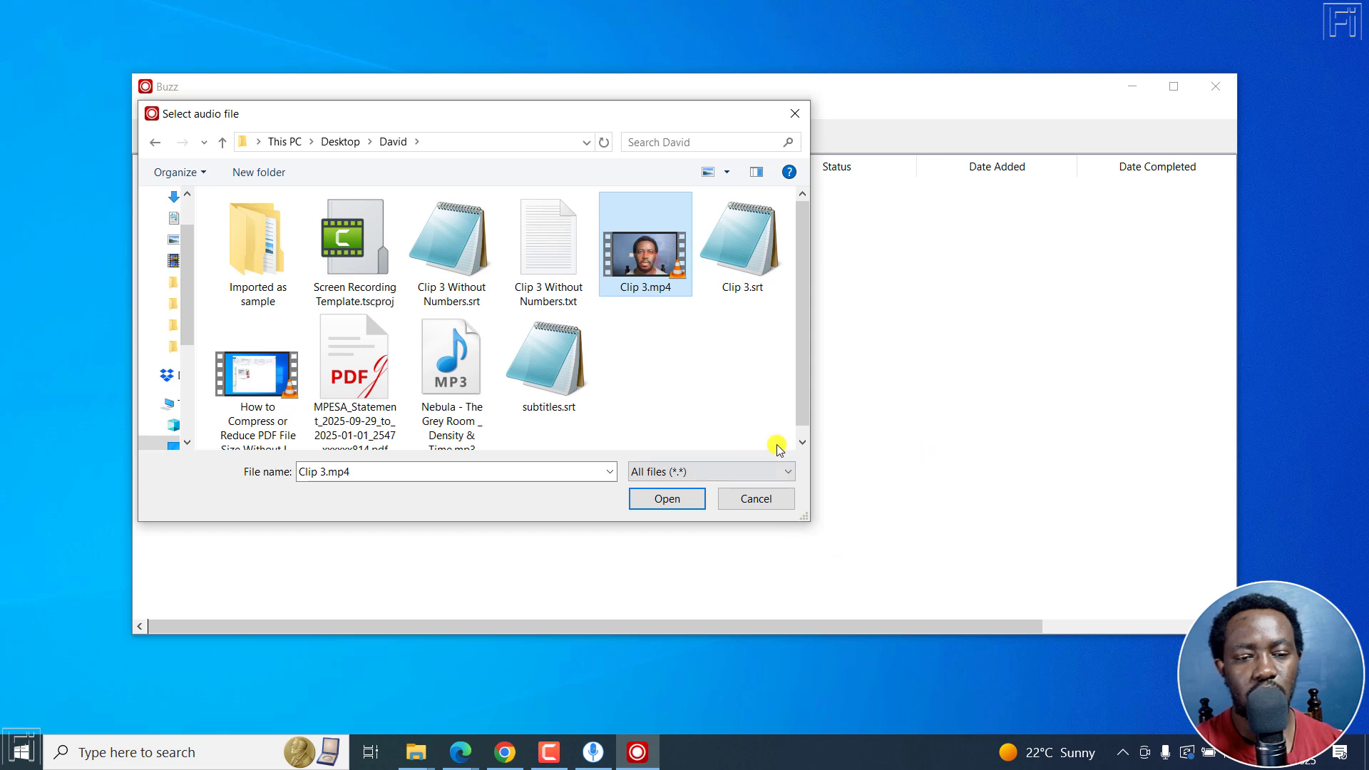
left_click(667, 499)
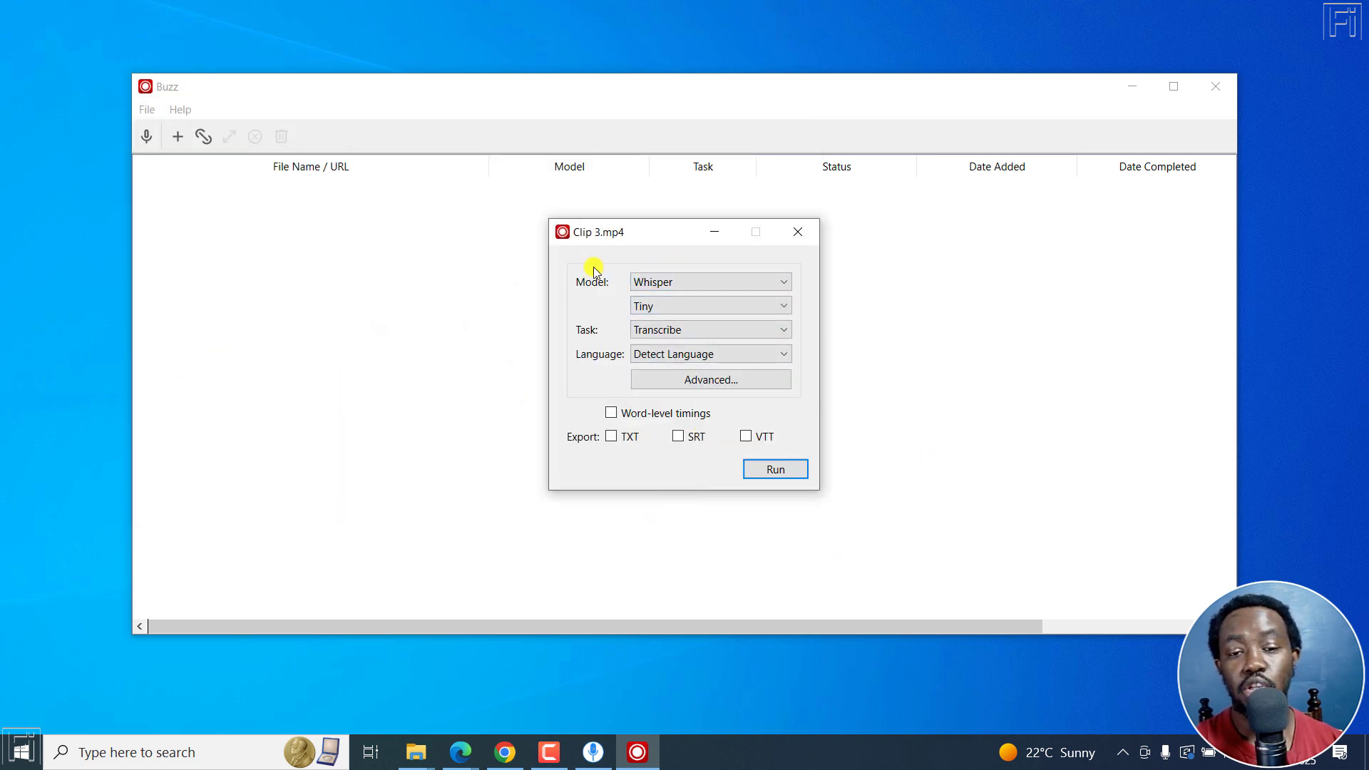
Keep Whisper Tiny as the model and Transcribe as the task, then run Clip 3.mp4
left_click(703, 283)
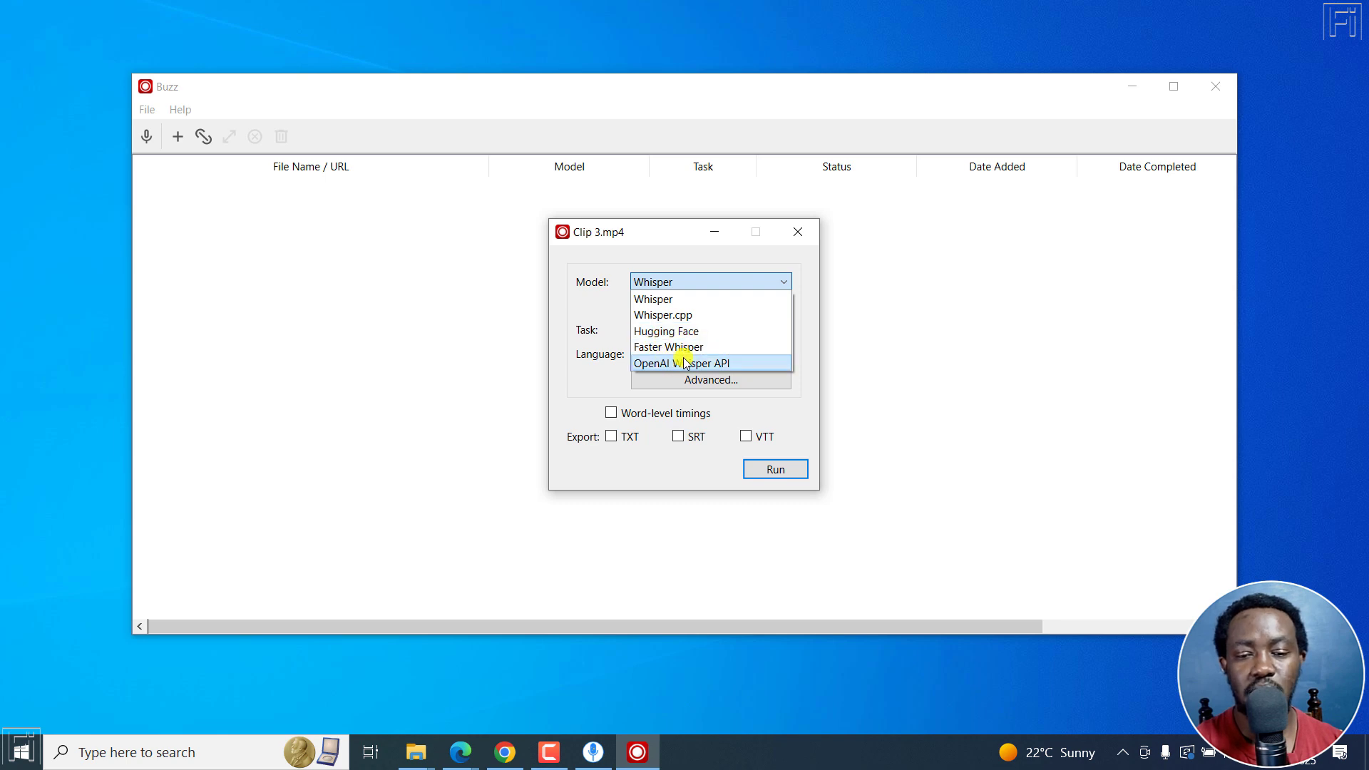
left_click(643, 250)
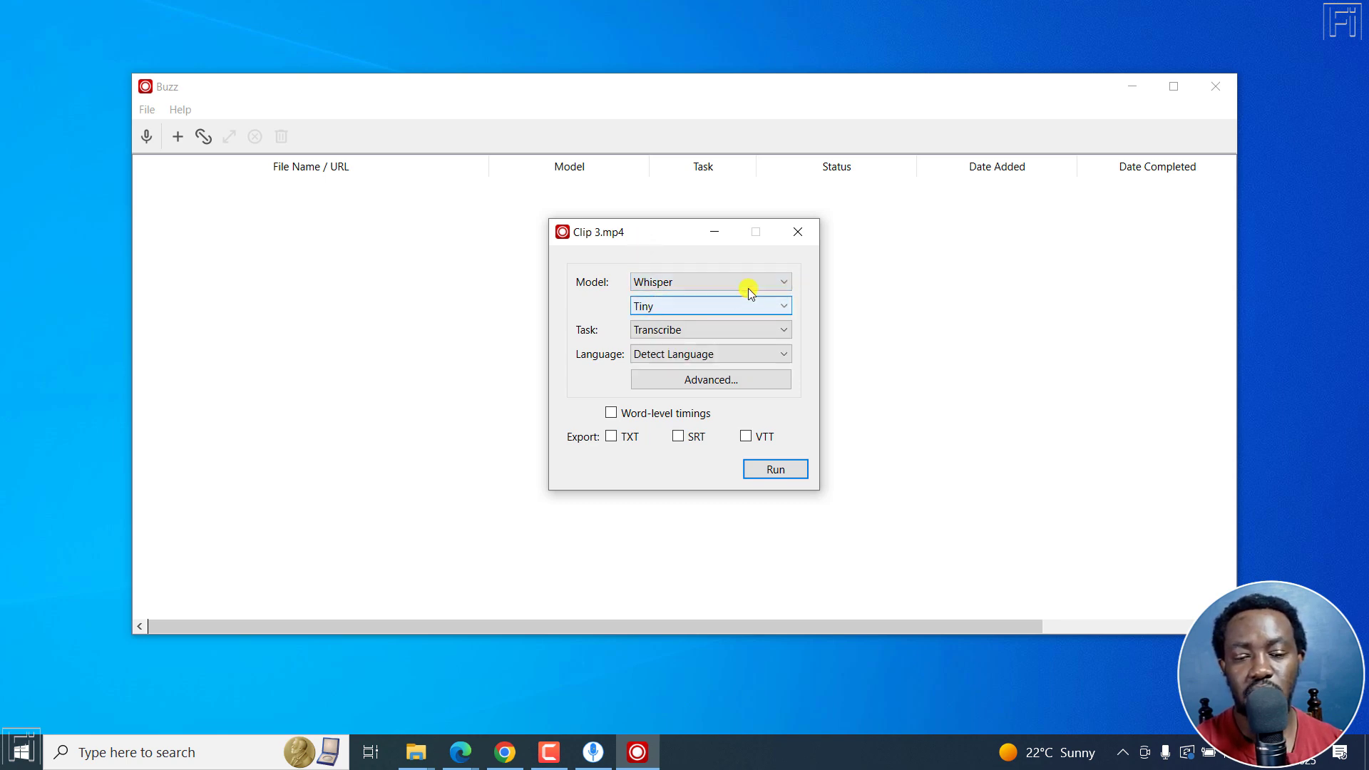
left_click(702, 333)
left_click(564, 324)
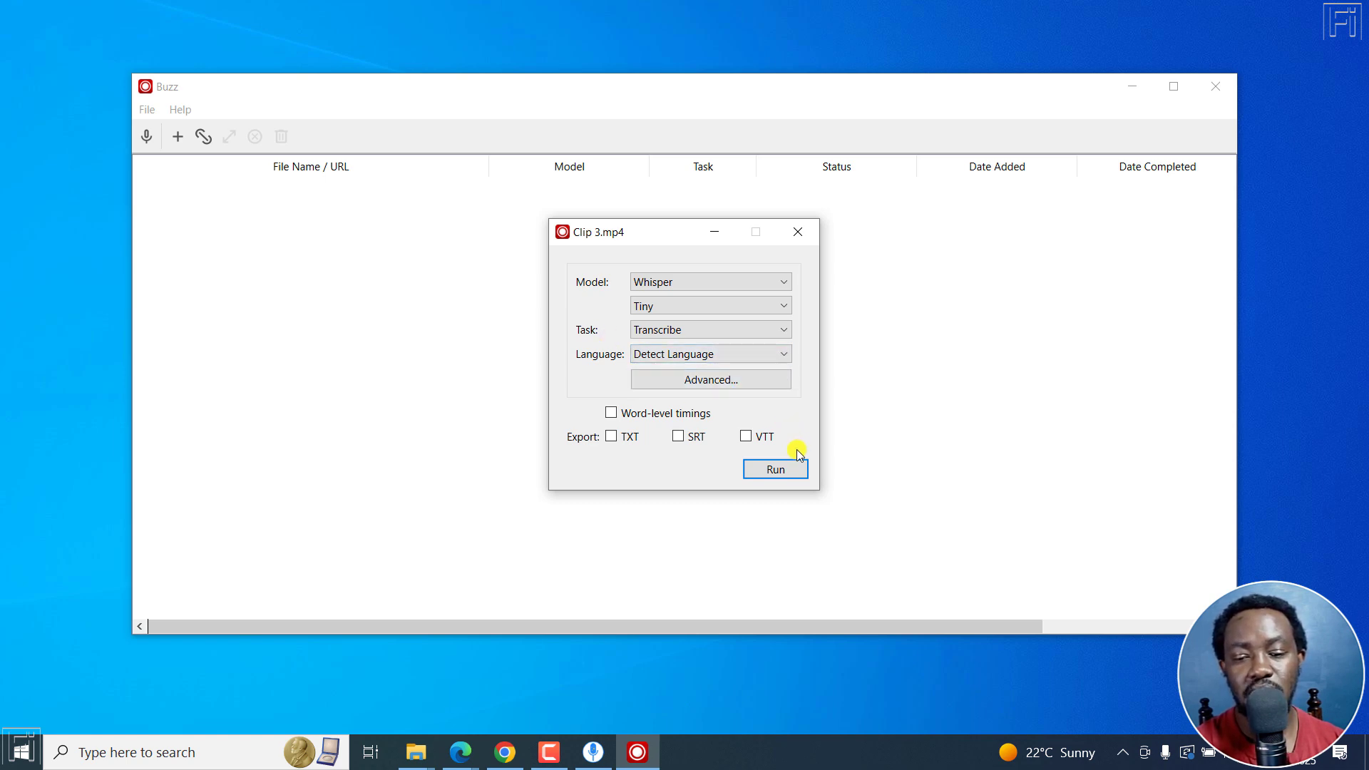
left_click(771, 470)
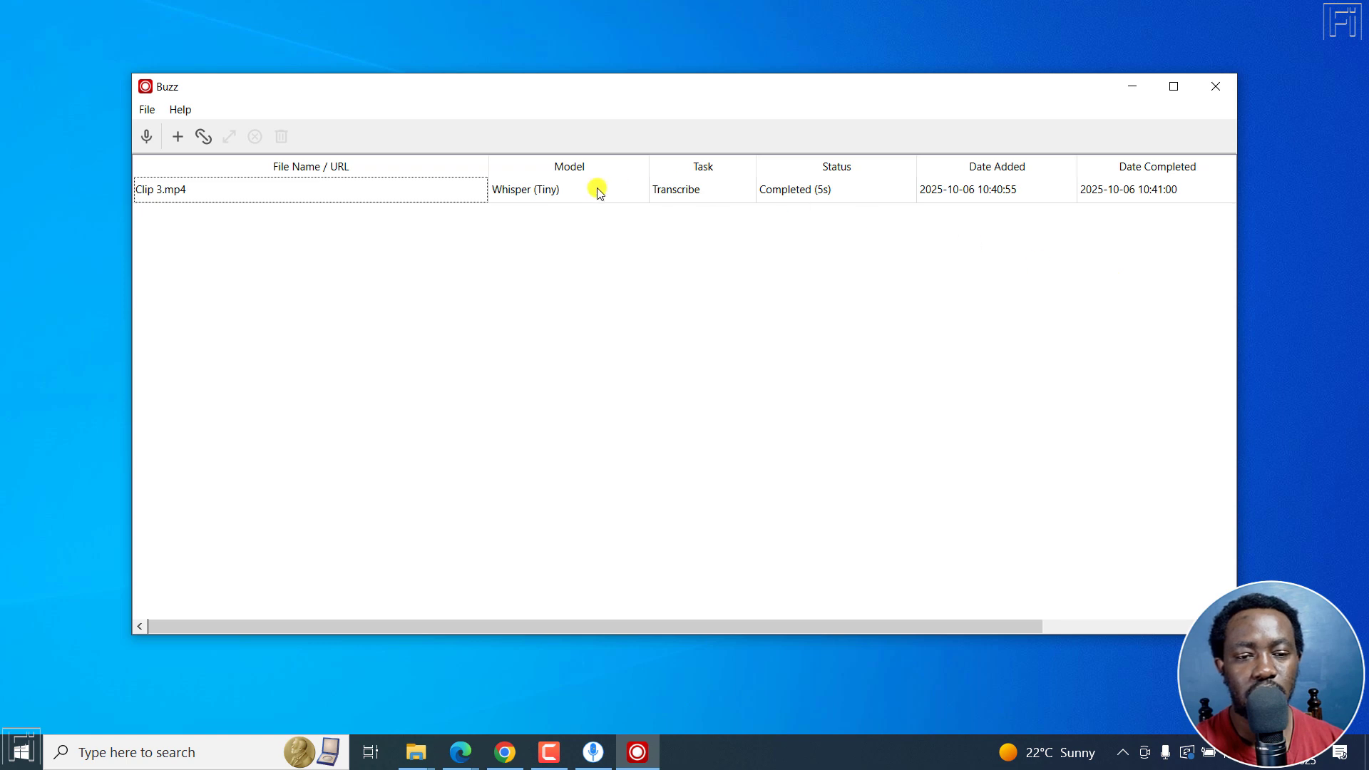
Open the Clip 3.mp4 transcript, move its window right, and view the TXT, SRT and VTT export formats
double_click(438, 194)
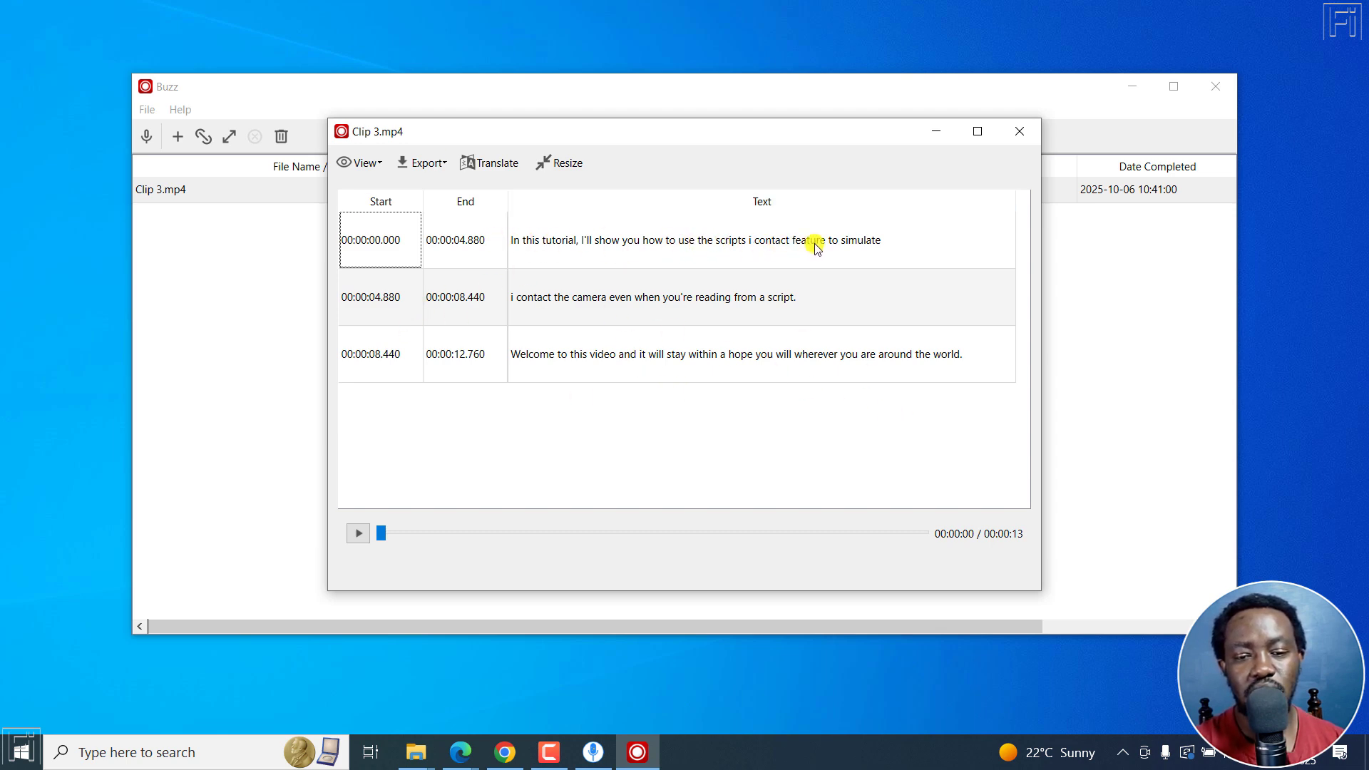
left_click_drag(685, 137, 836, 148)
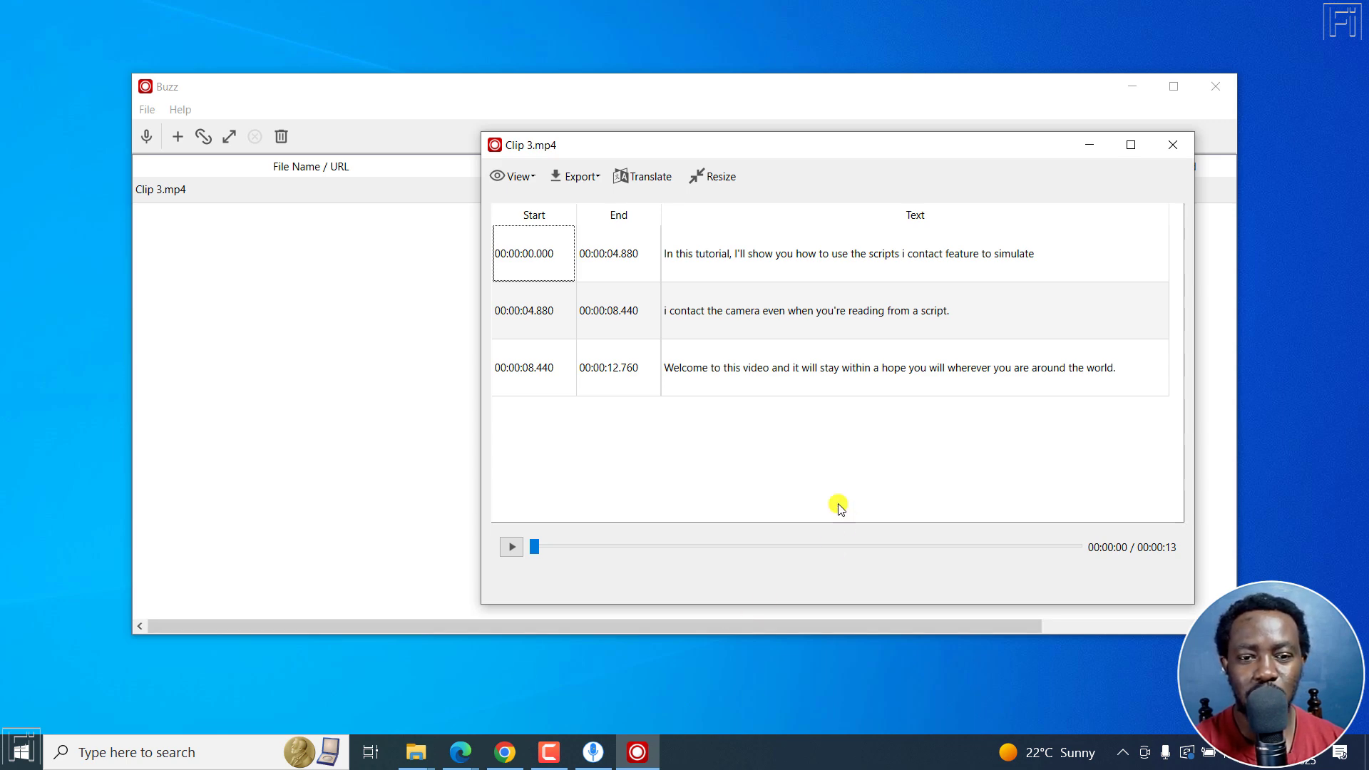
left_click(595, 182)
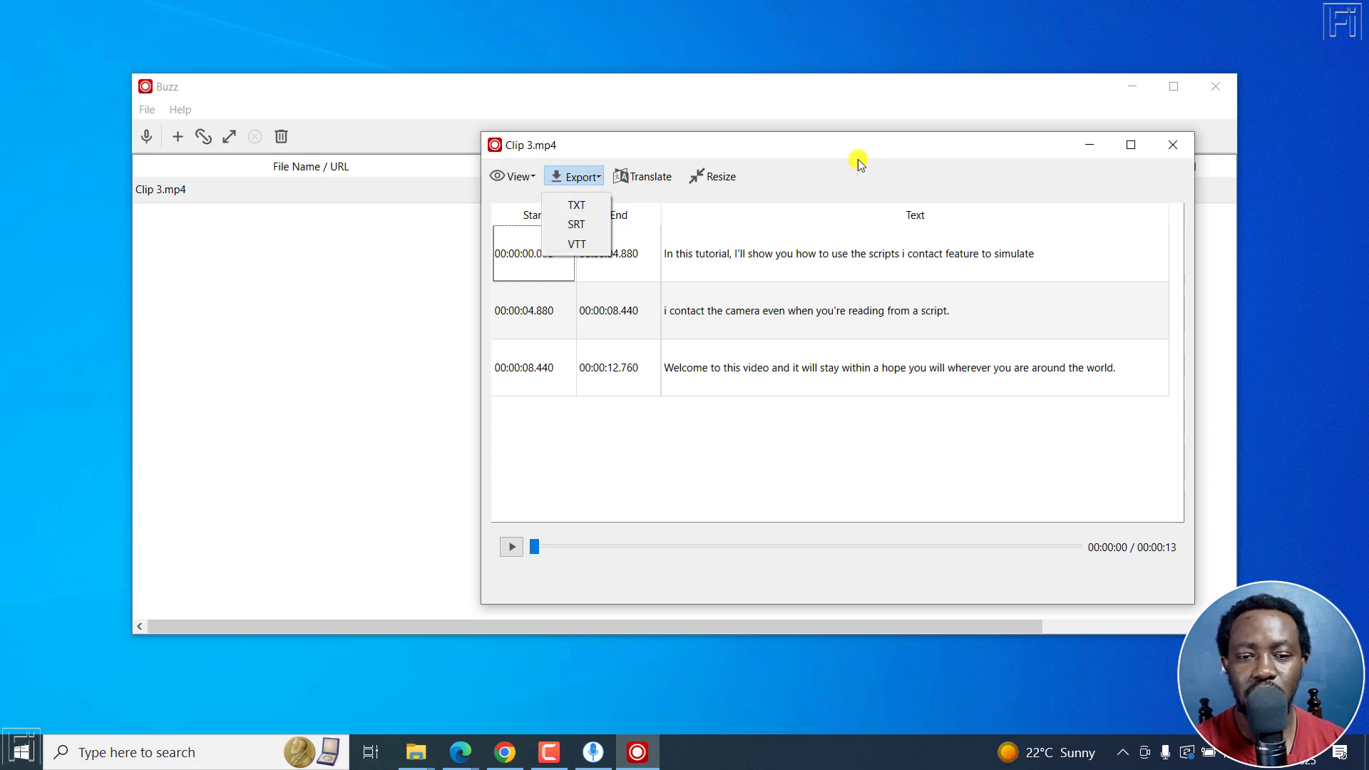
left_click(903, 158)
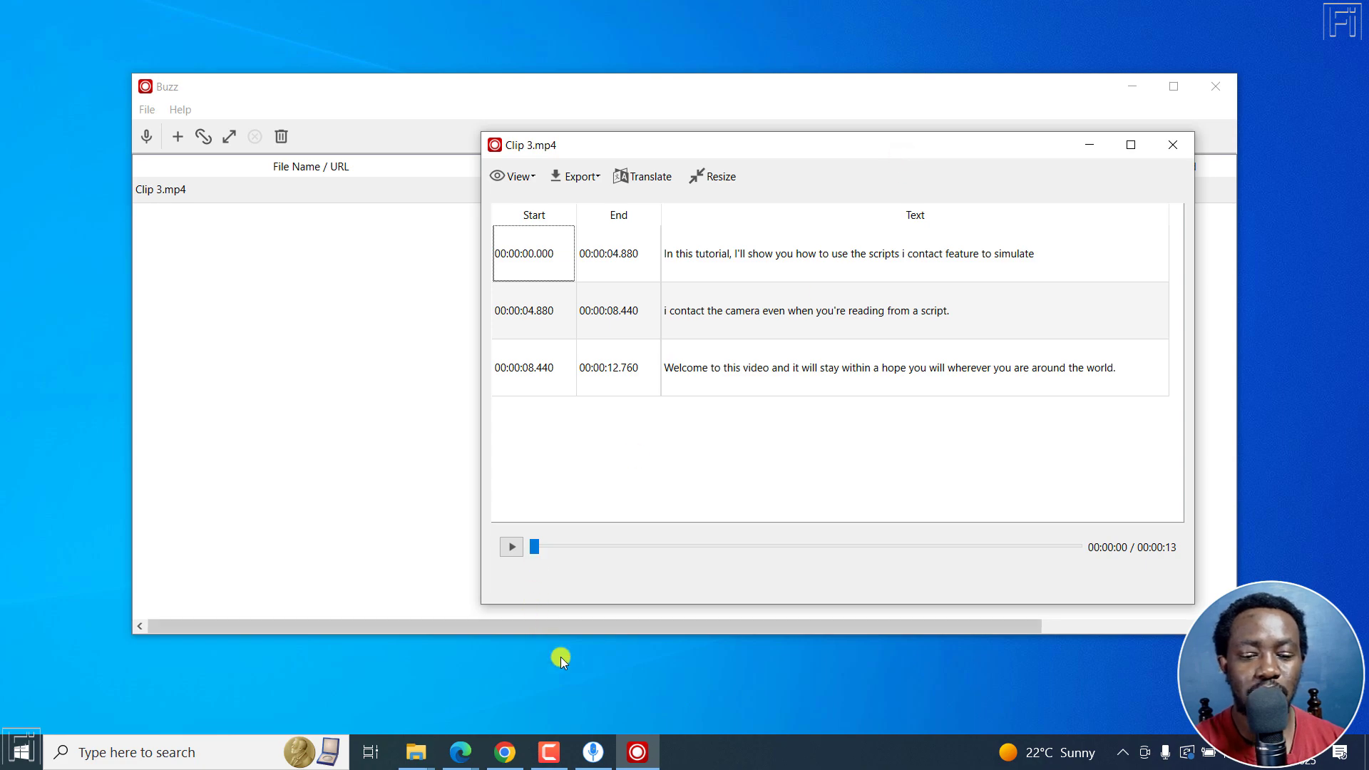
Return to Edge and go from the AutoSubs site to the tmoroney/auto-subs GitHub repository
mouse_move(460, 752)
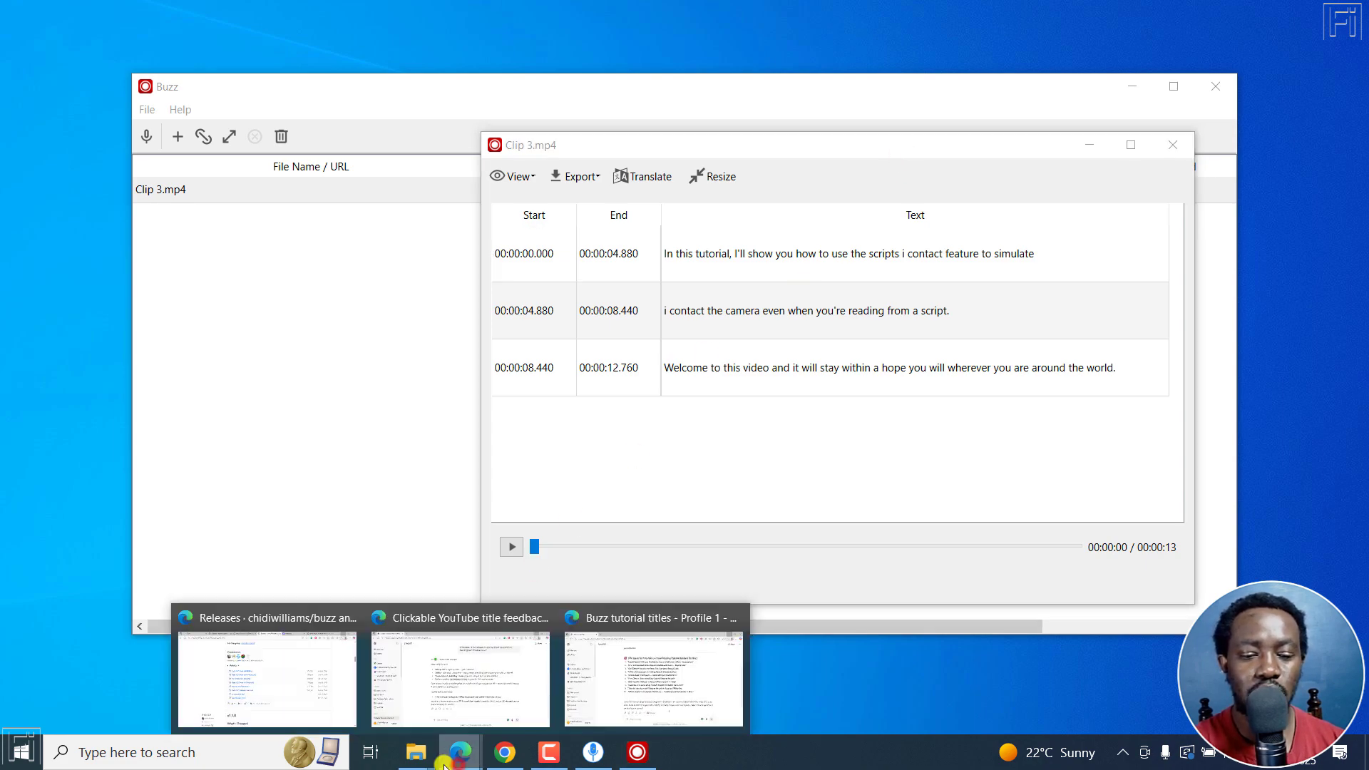
left_click(269, 697)
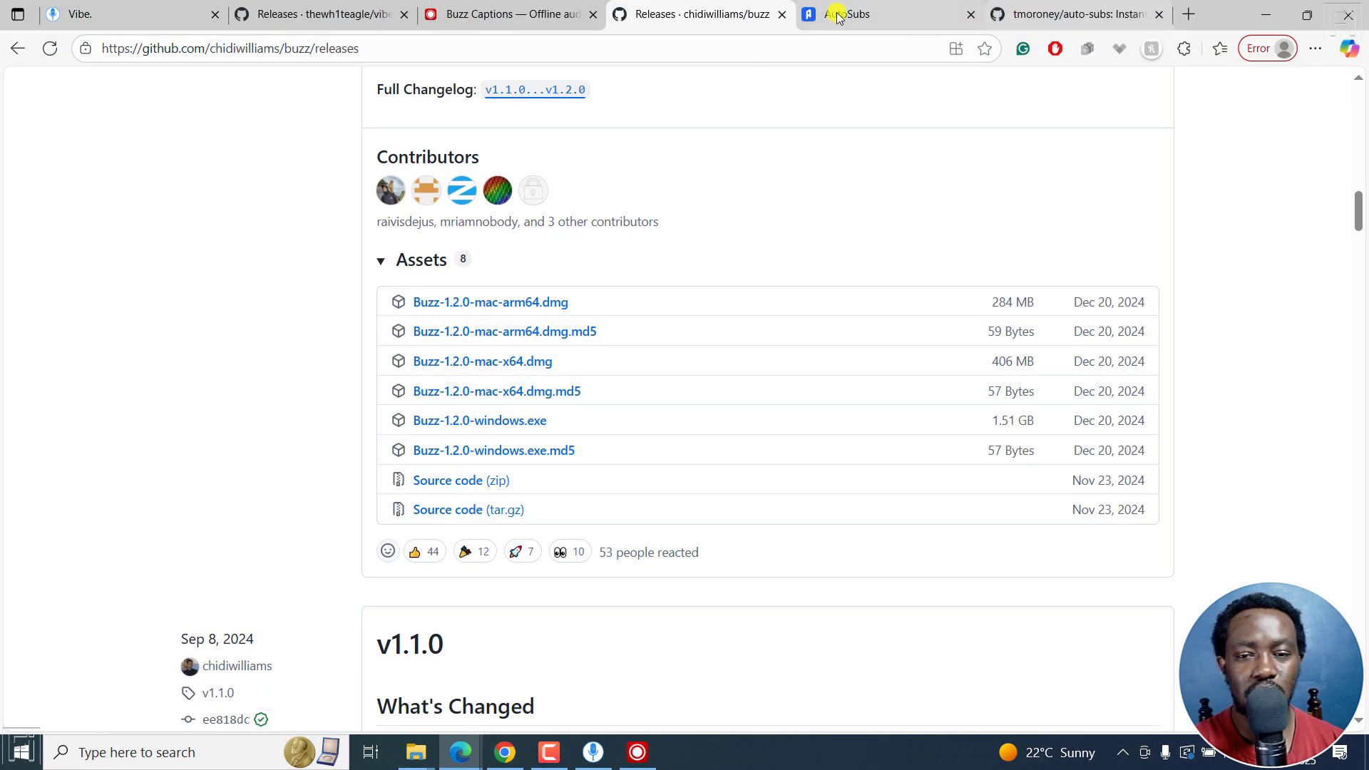
left_click(873, 13)
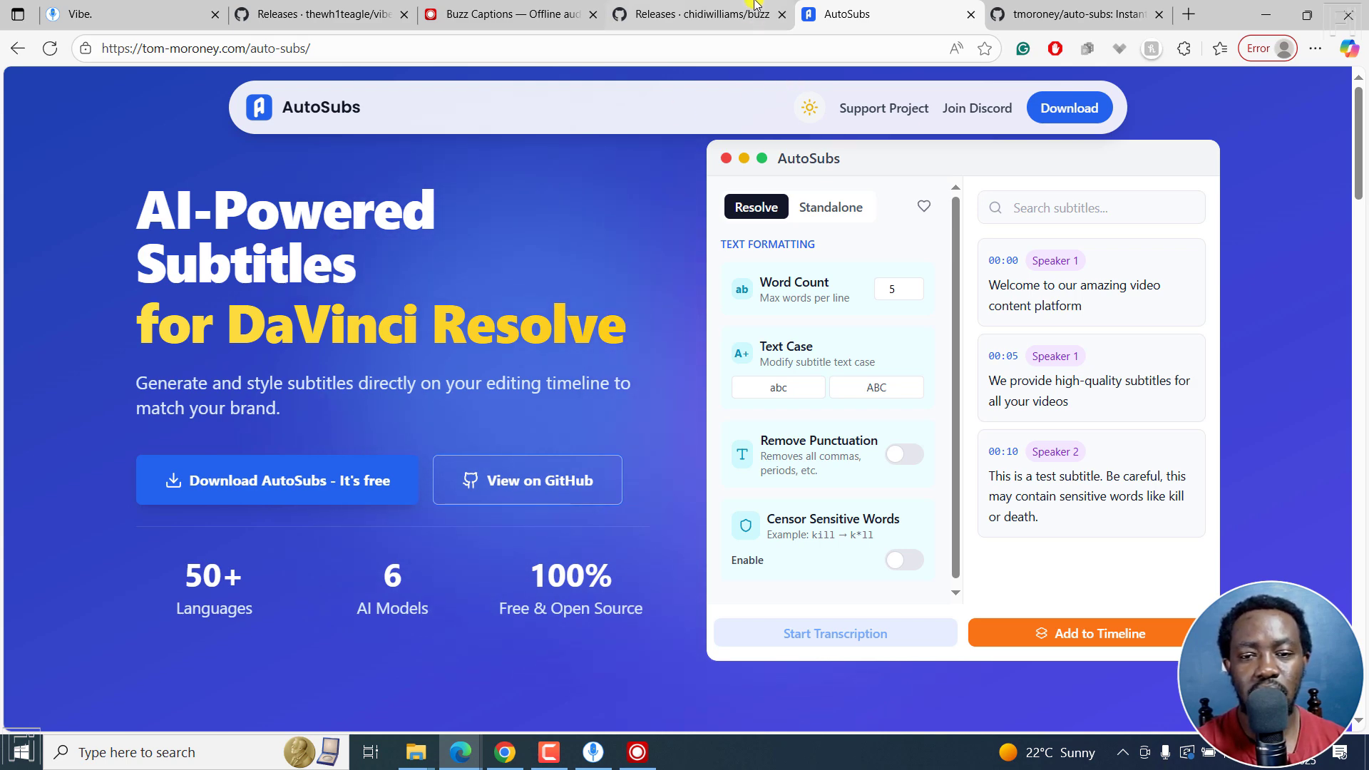
left_click(1075, 8)
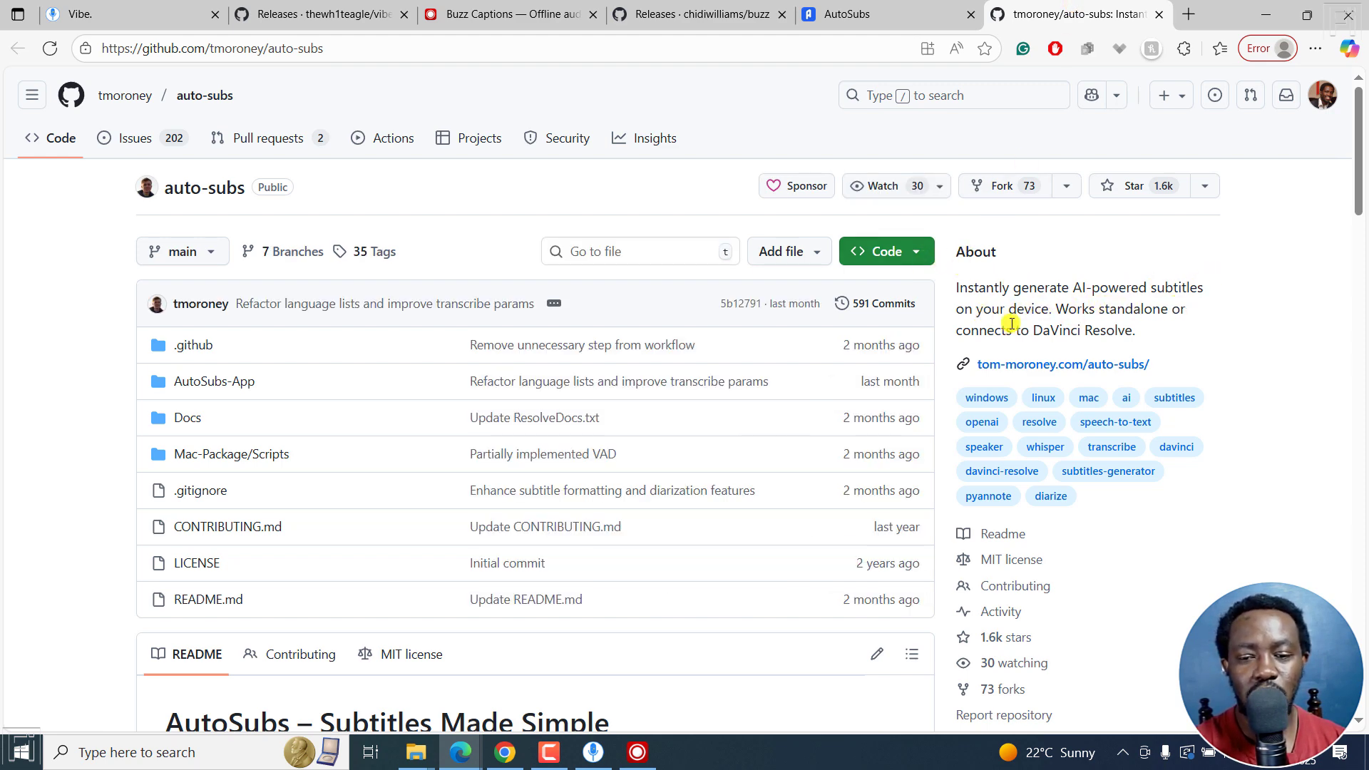
Scroll through the auto-subs README to see its one-click installers and the v3.0.8 release
left_click_drag(1360, 155, 1283, 257)
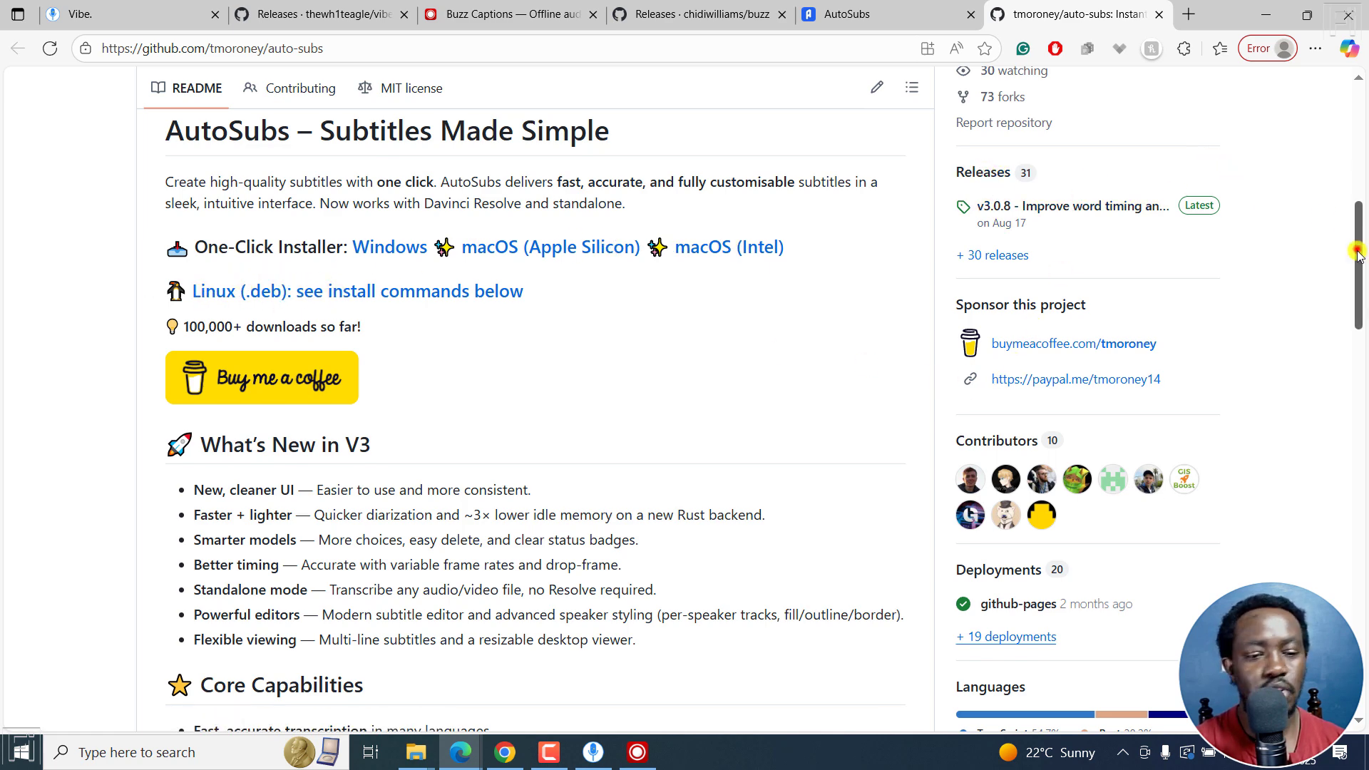
left_click_drag(1359, 253, 1359, 313)
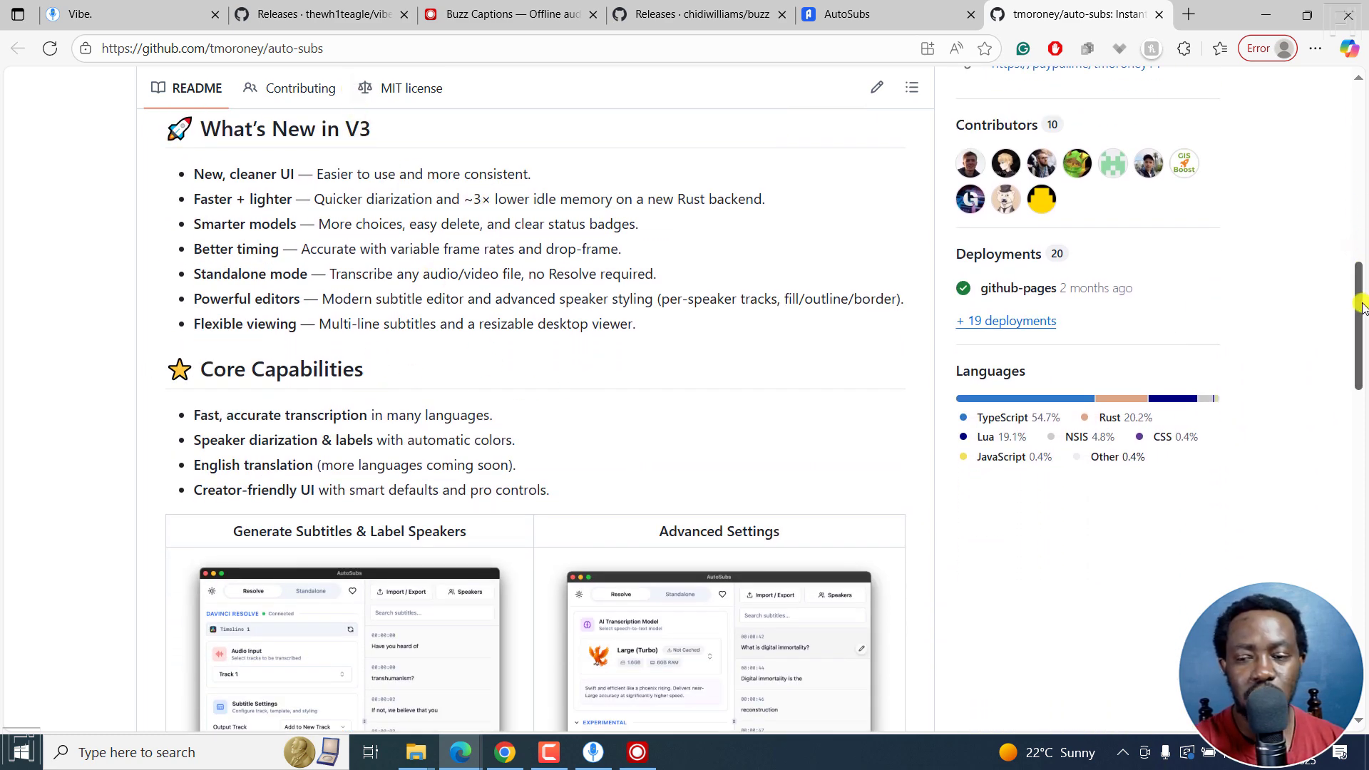
left_click_drag(1360, 306, 1363, 214)
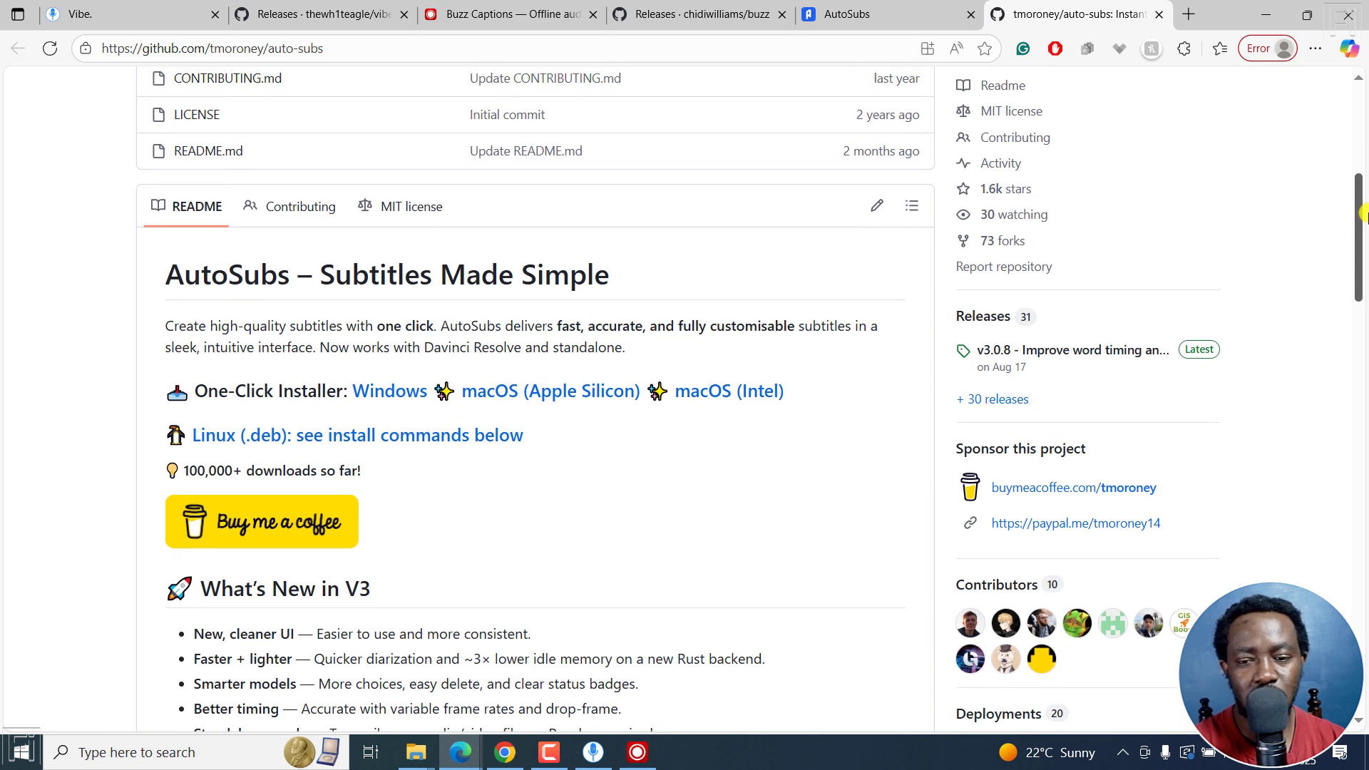
Open the auto-subs releases page and scroll down to the v3.0.8 asset downloads
left_click(982, 318)
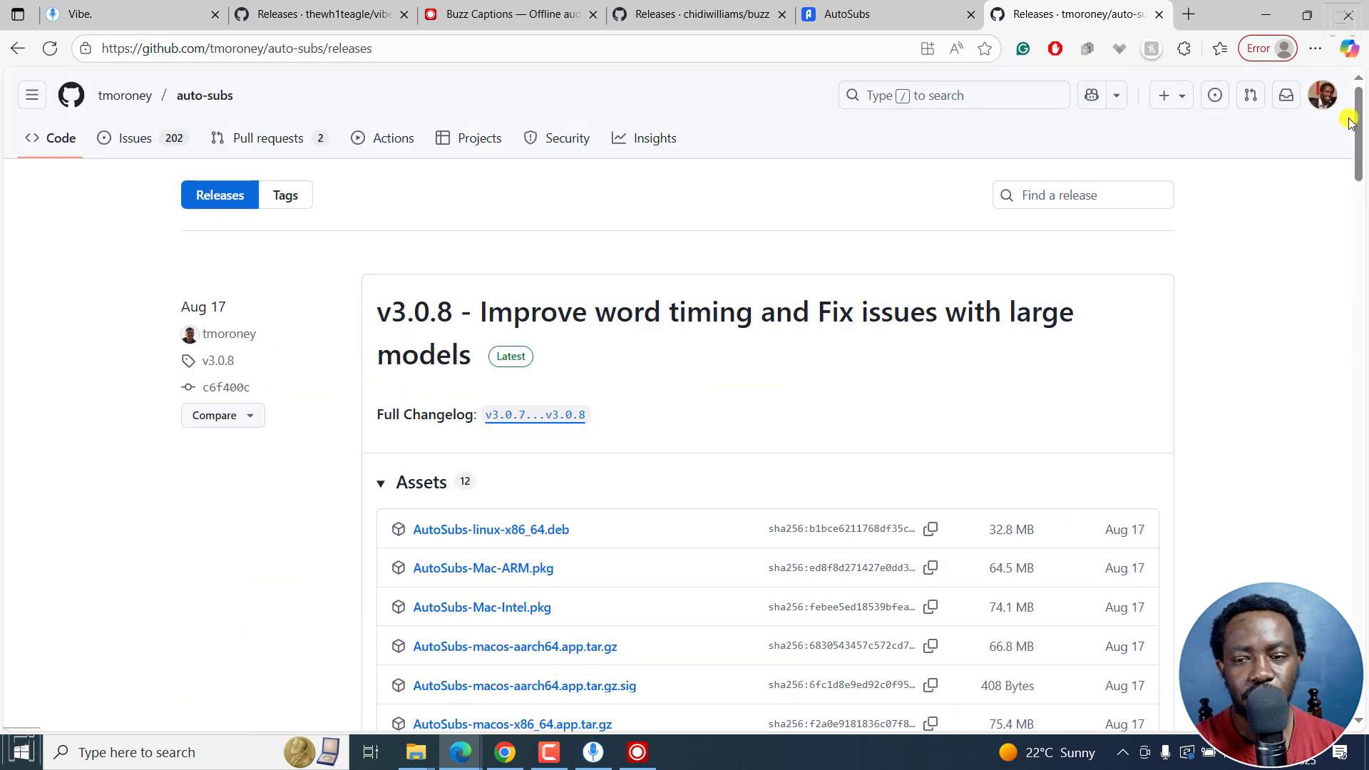
left_click_drag(1360, 108, 1360, 140)
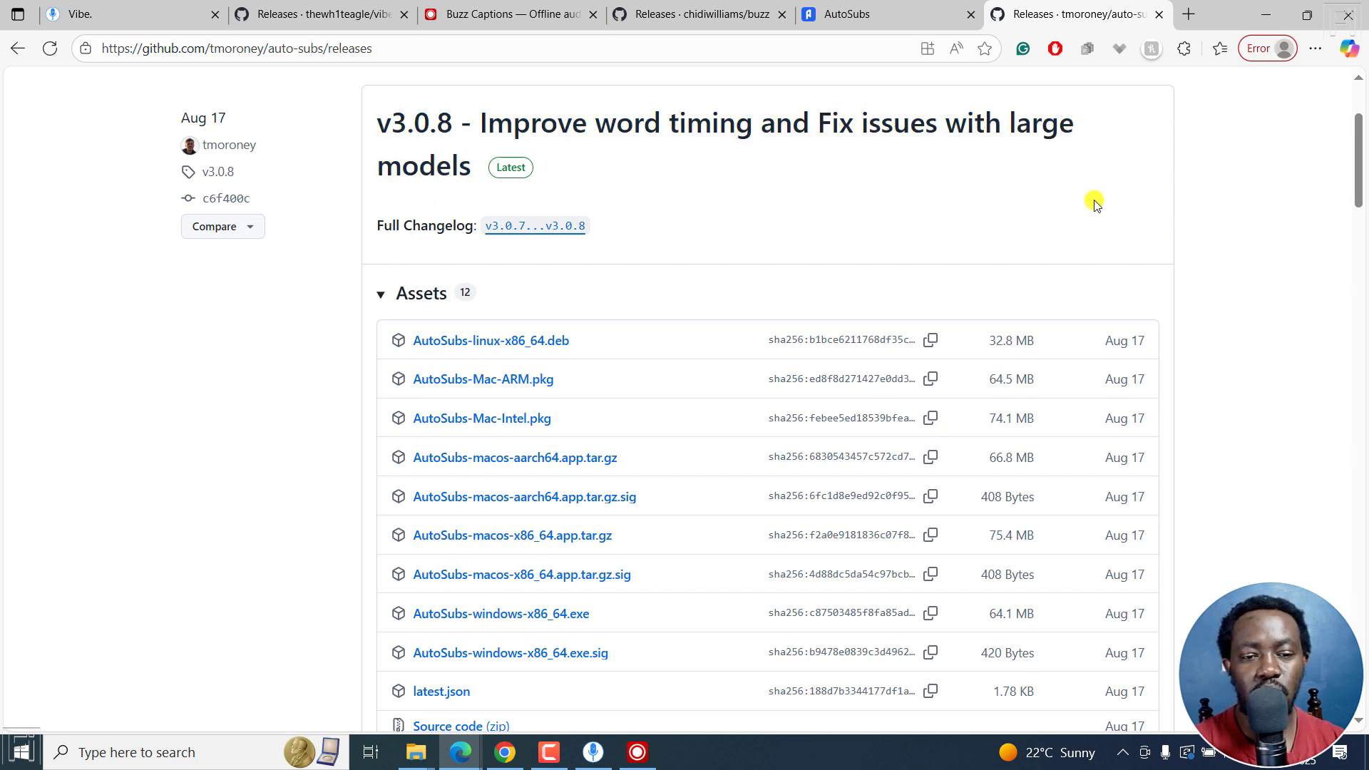
left_click_drag(1364, 163, 1365, 184)
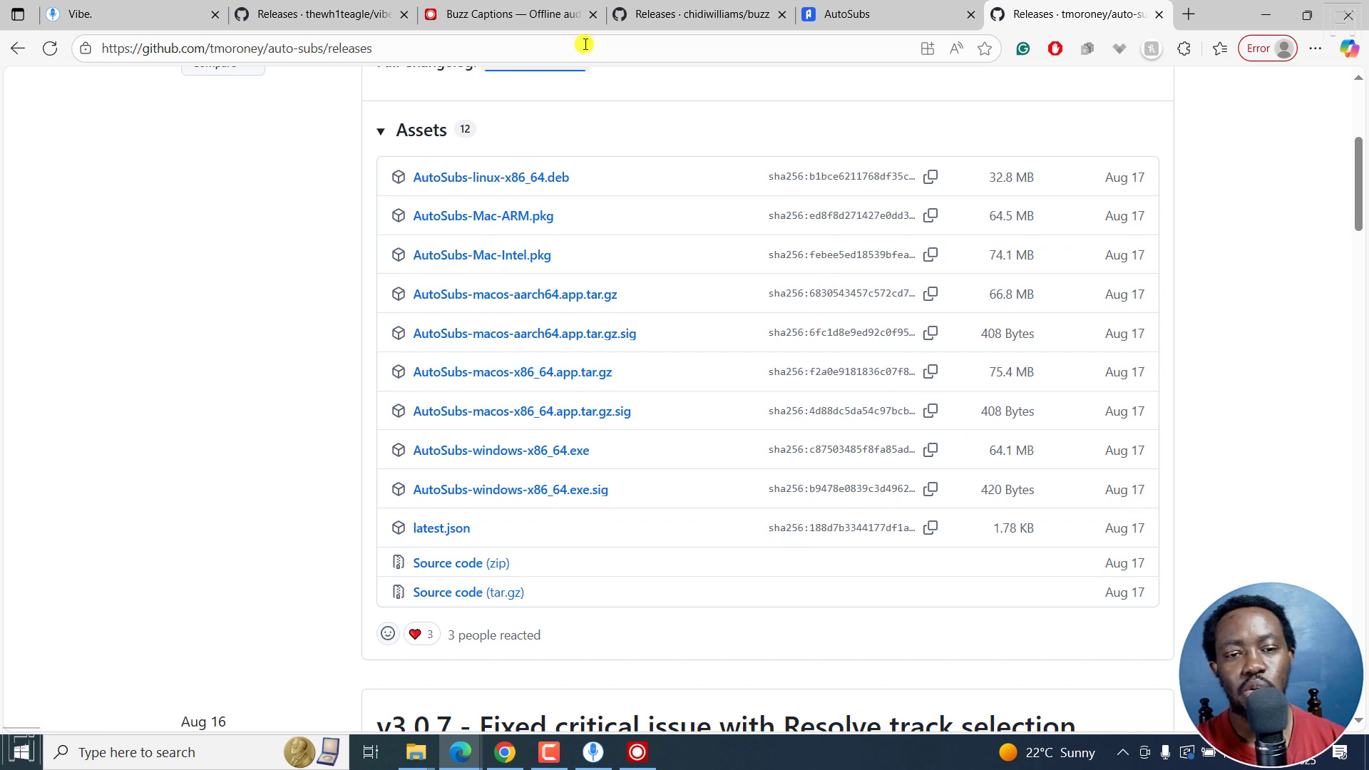
Compare with Buzz's release assets, then return and search Windows for the AutoSubs app
mouse_move(539, 27)
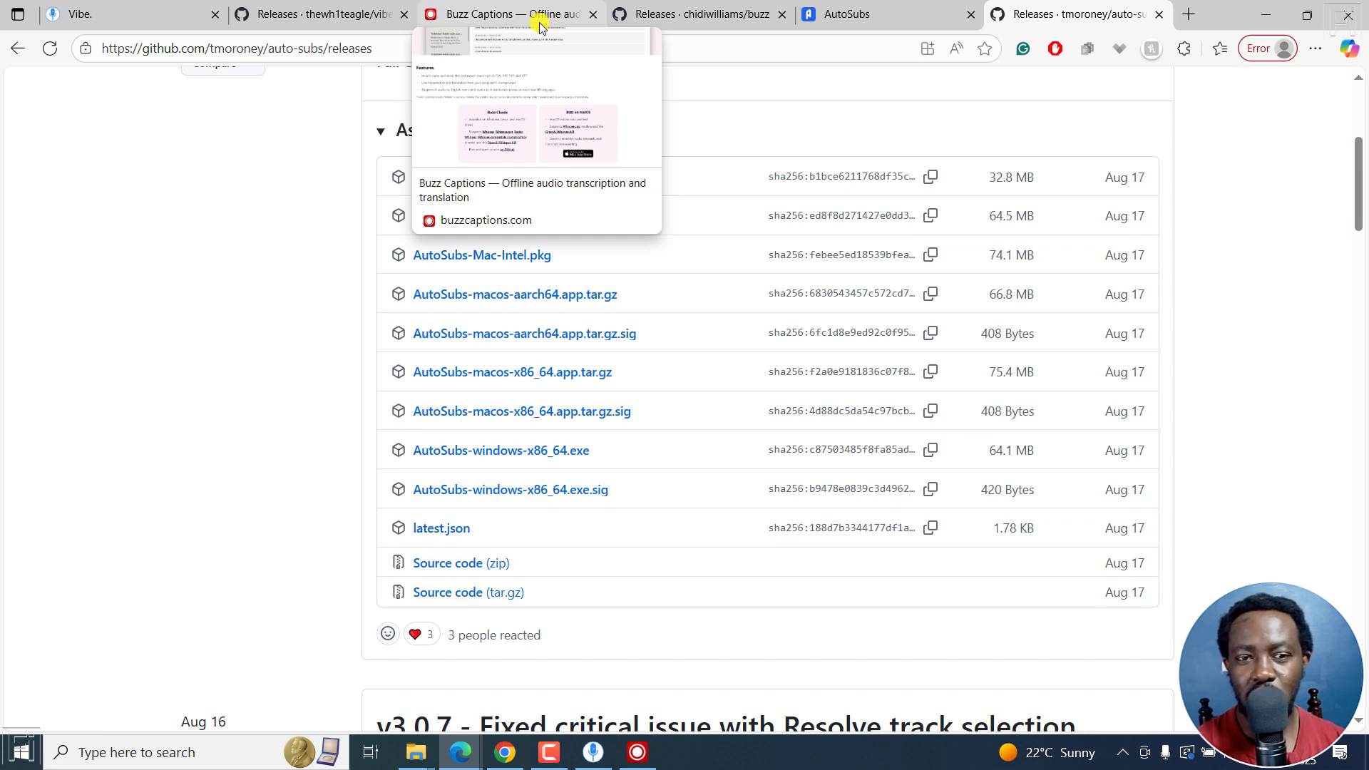
left_click(739, 15)
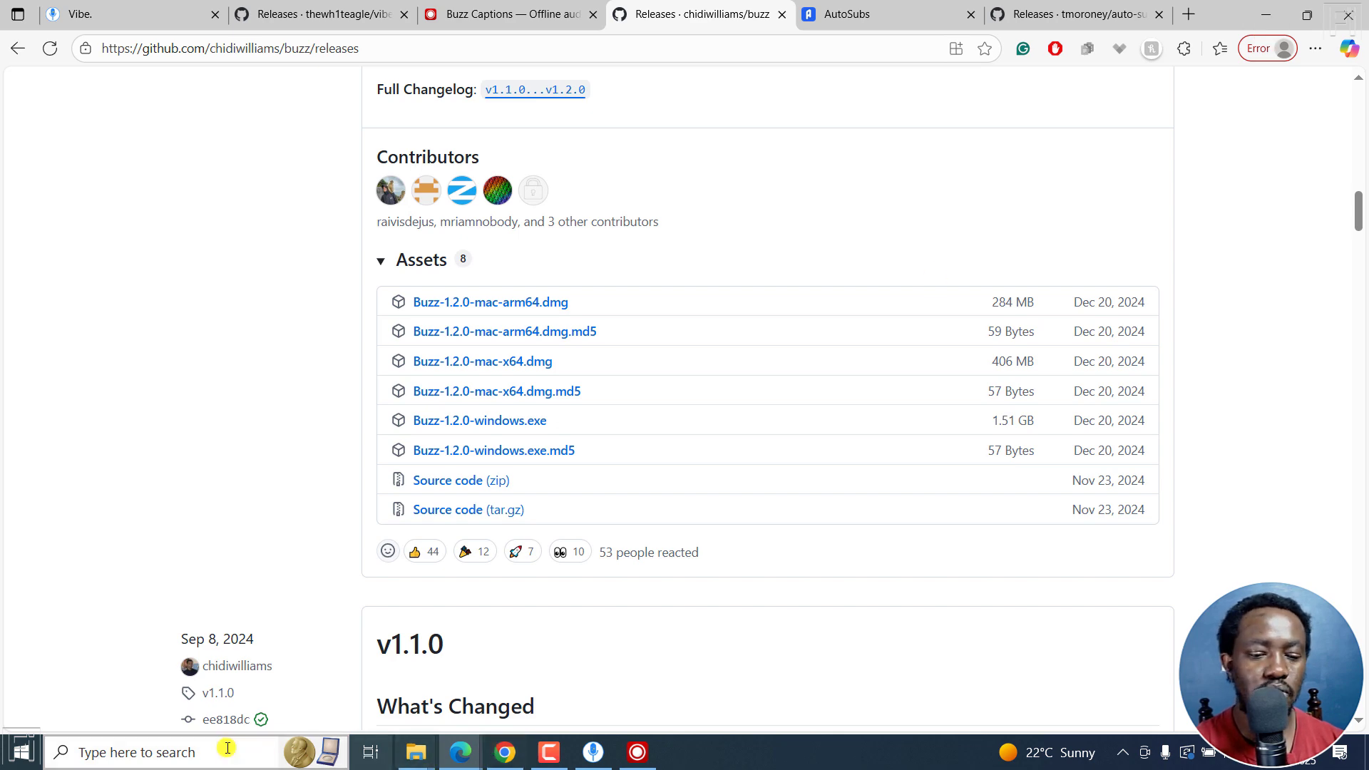
key("ctrl+9")
left_click(135, 753)
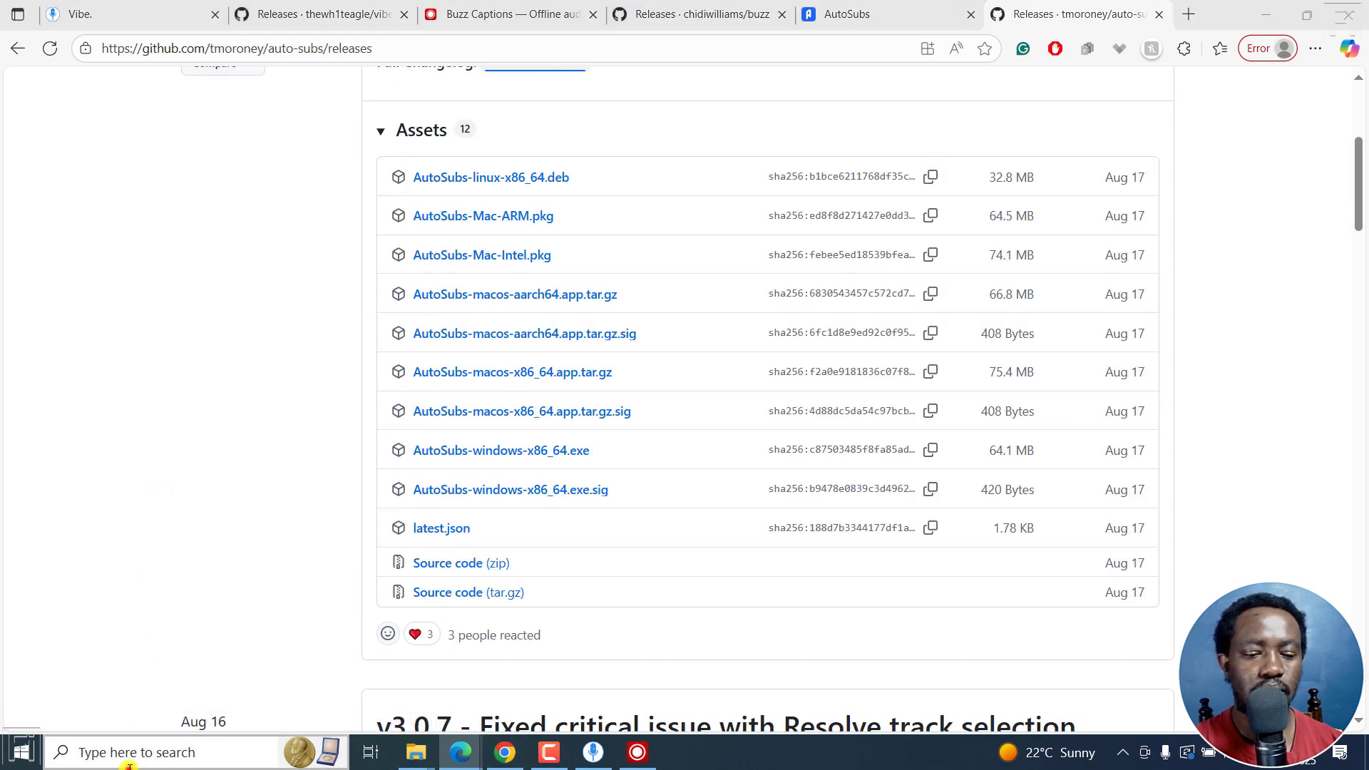
Launch AutoSubs, minimize Edge and both Buzz windows, and nudge AutoSubs up and right
left_click(168, 425)
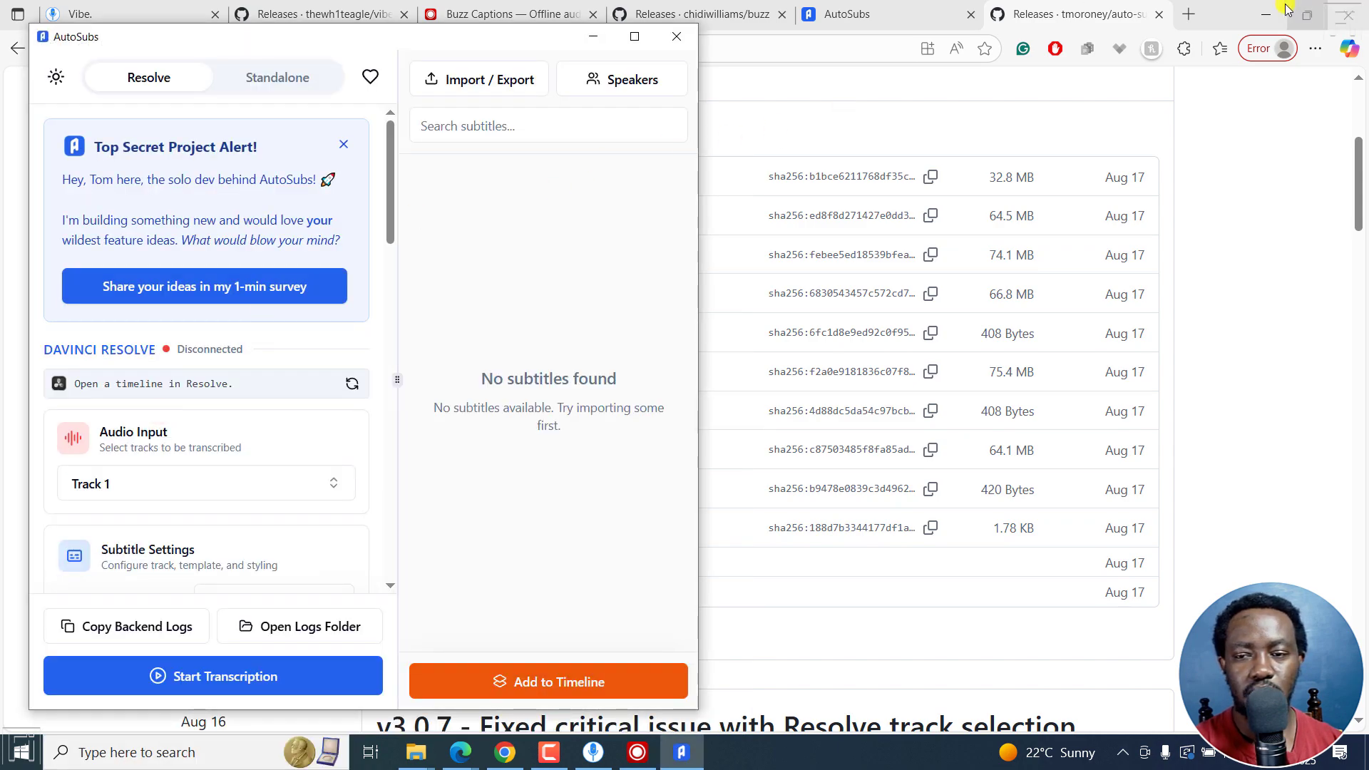
left_click(1267, 14)
left_click(1100, 143)
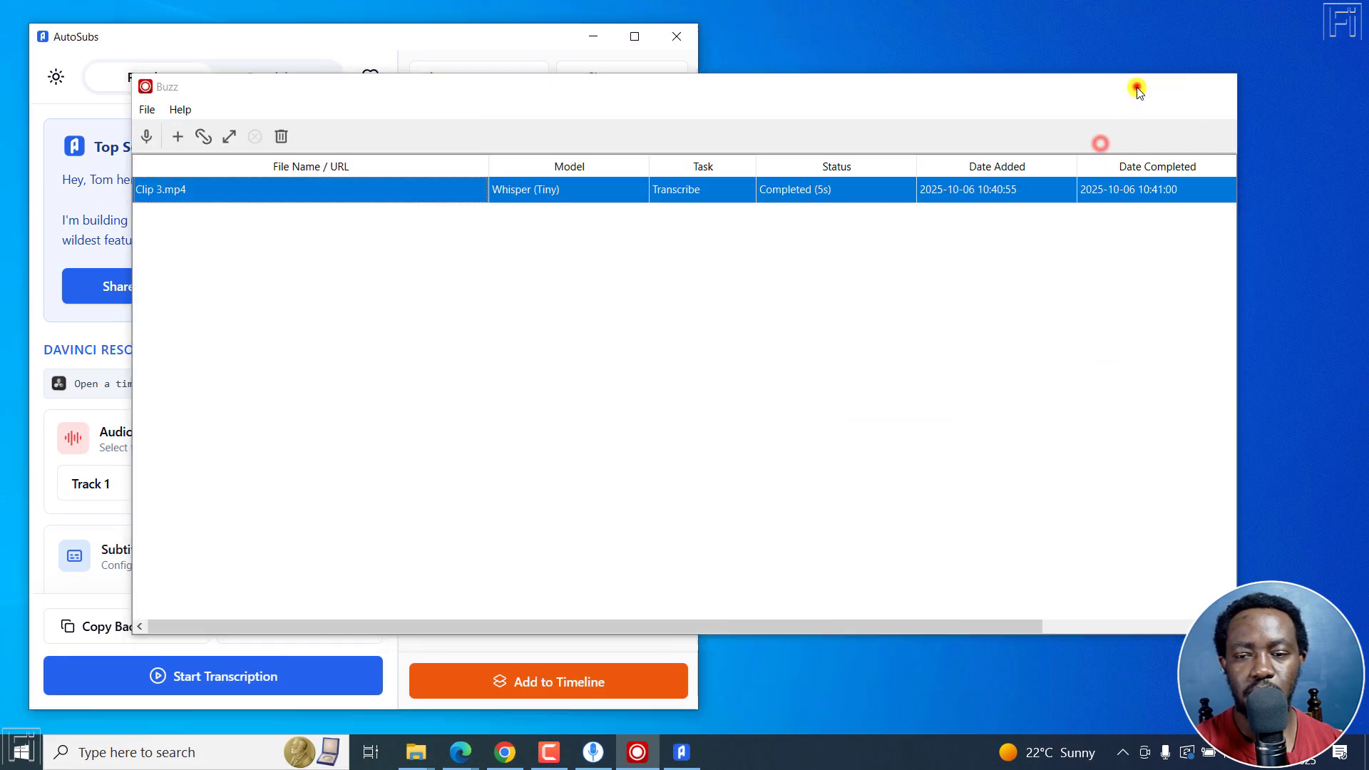
left_click(1136, 87)
left_click_drag(474, 51, 521, 35)
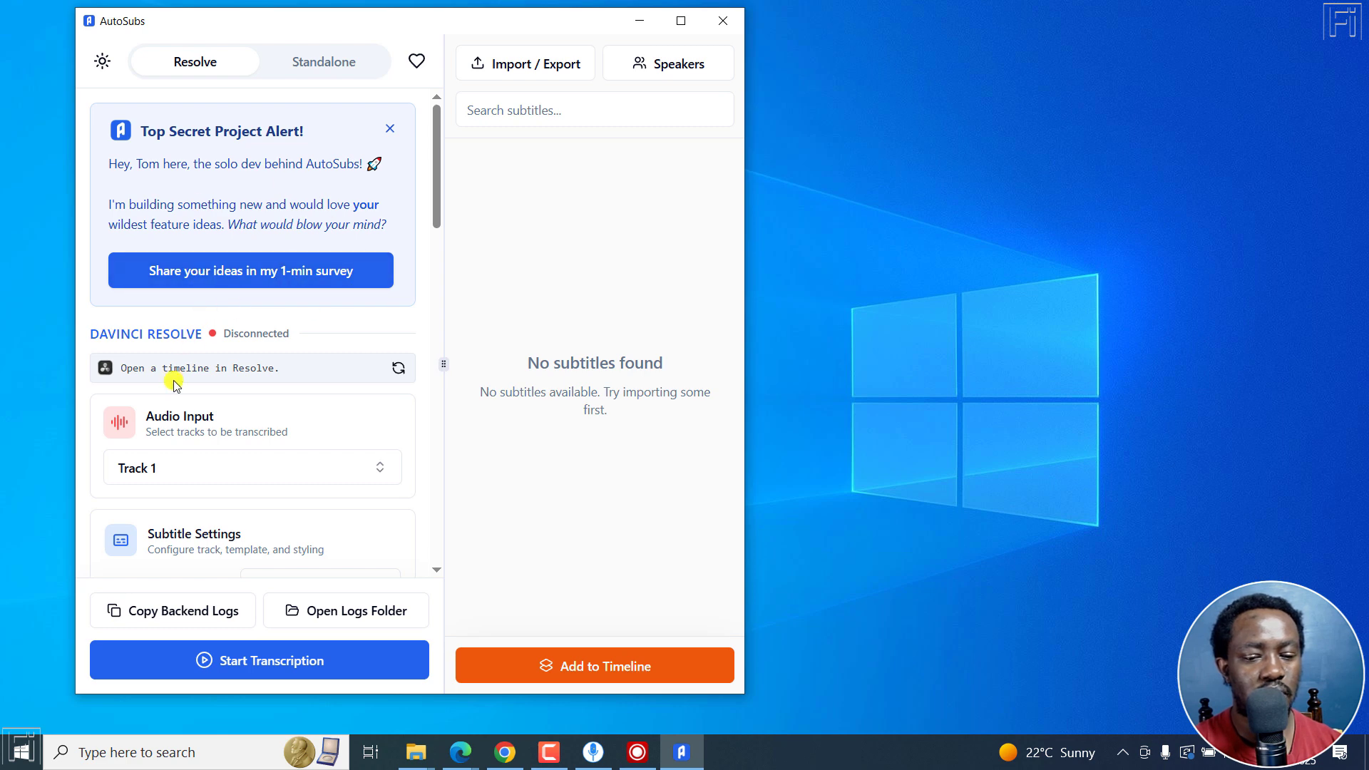
Switch AutoSubs to Standalone mode and load Clip 3.mp4 from the Desktop
left_click(298, 71)
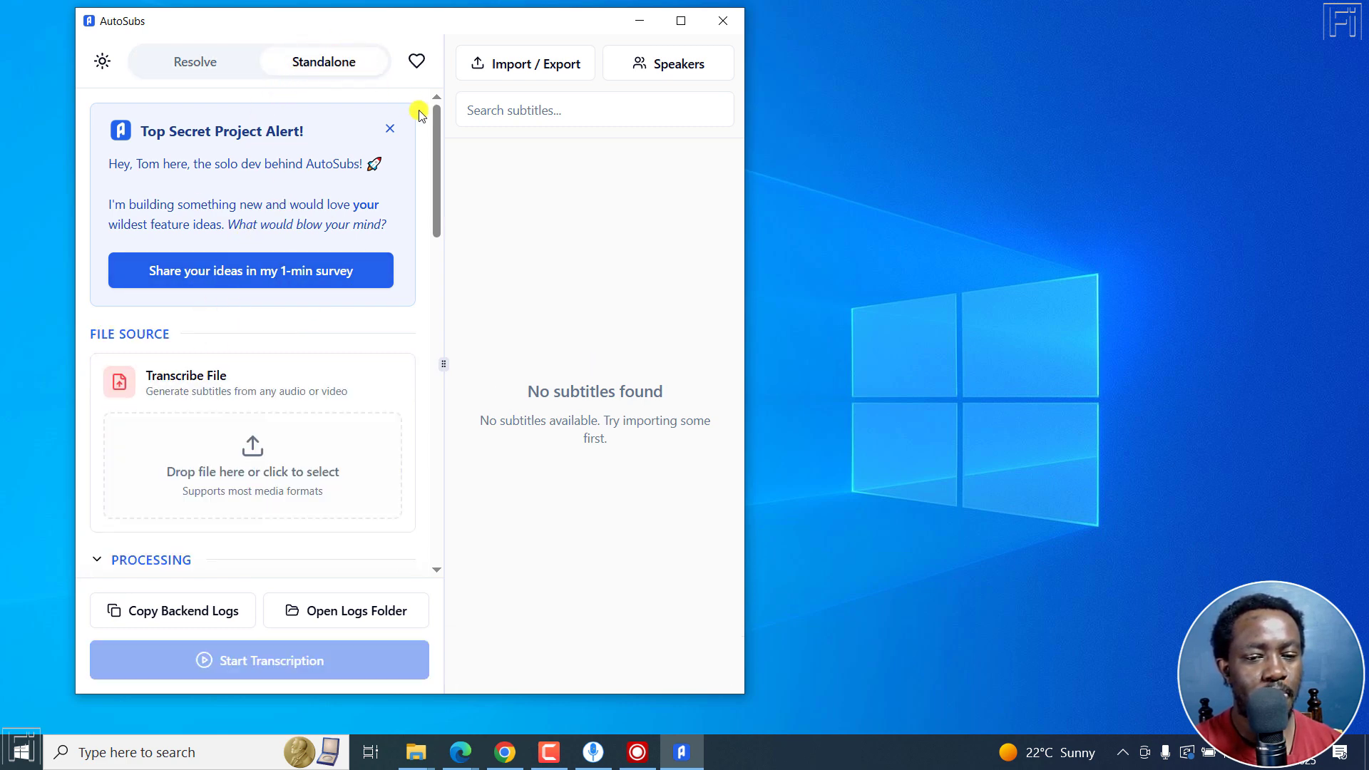
left_click_drag(436, 118, 434, 198)
left_click(236, 157)
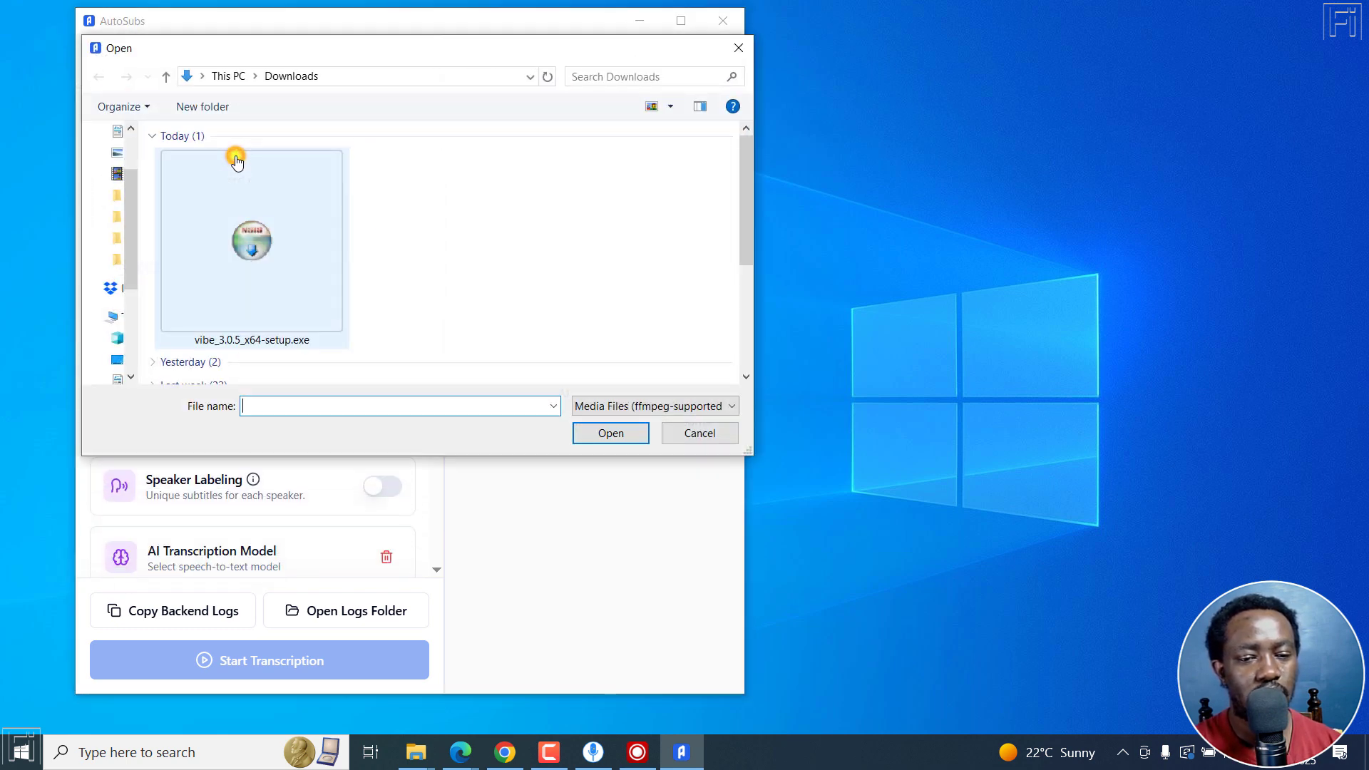
scroll(130, 156, "up", 2)
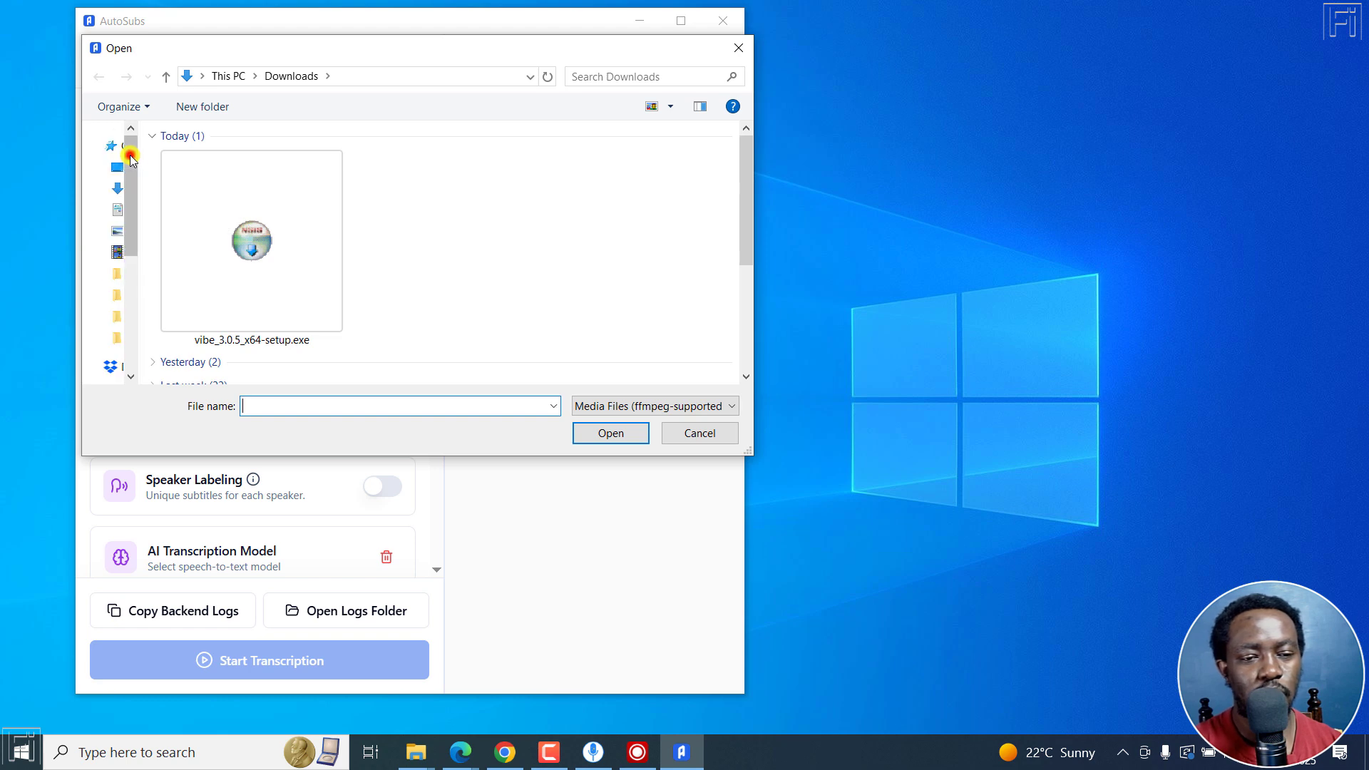
left_click(123, 164)
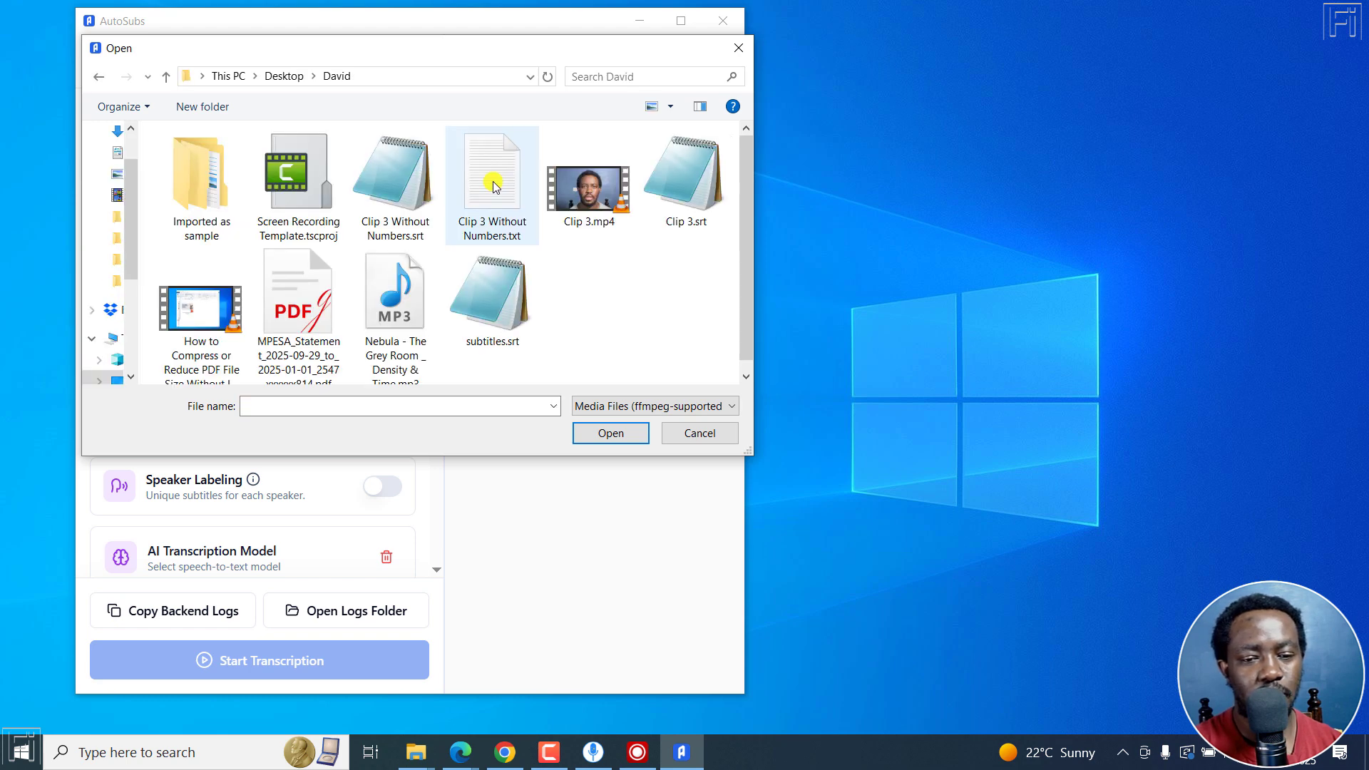
left_click(571, 191)
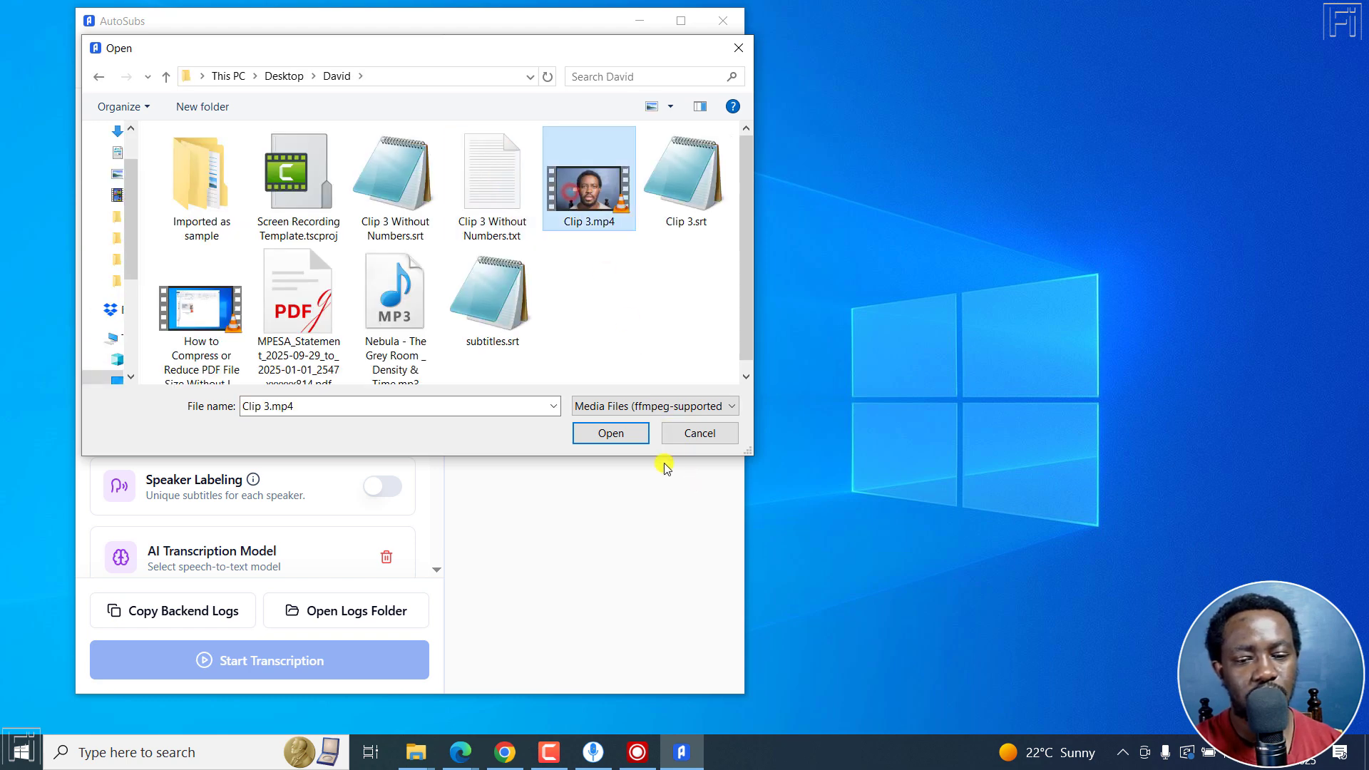
left_click(612, 435)
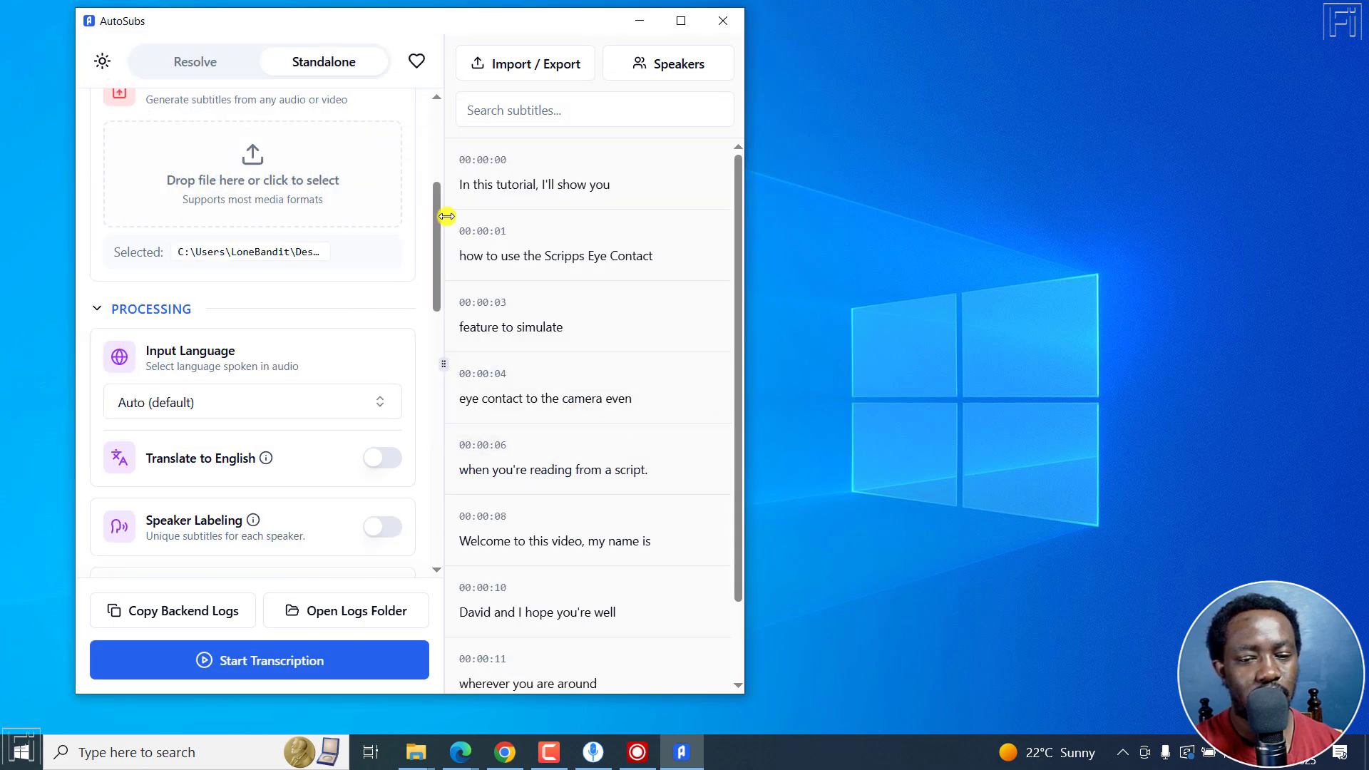
Check the Base transcription model and start transcribing the clip
left_click_drag(430, 201, 428, 289)
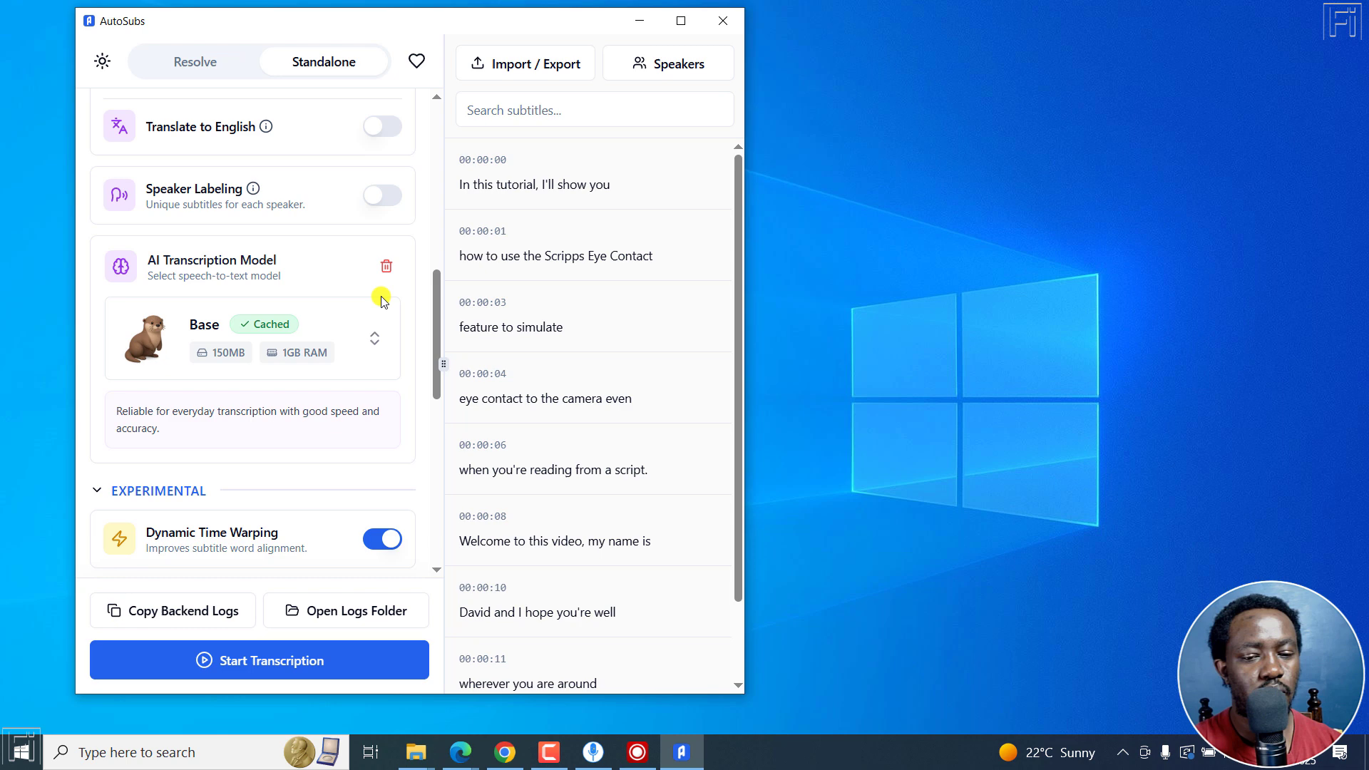
left_click(368, 337)
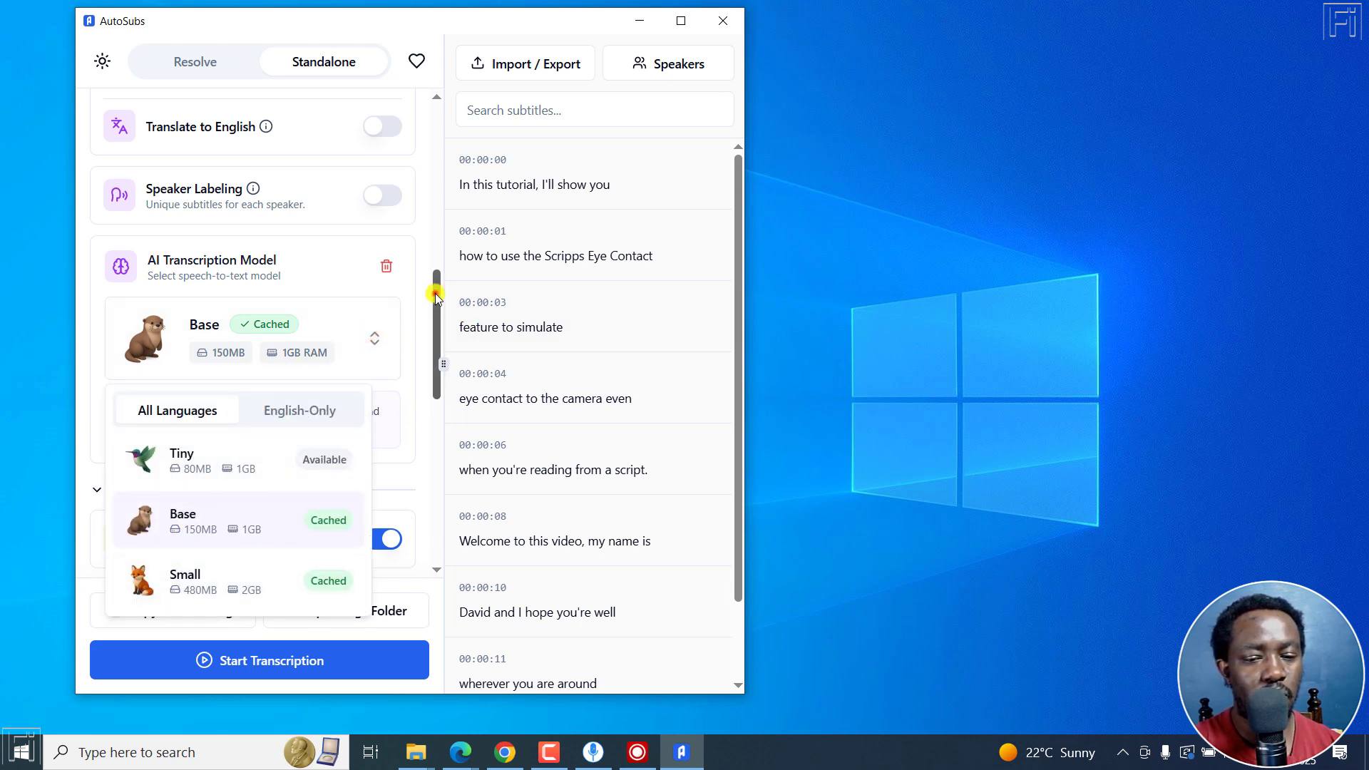
left_click_drag(435, 295, 437, 450)
left_click(317, 657)
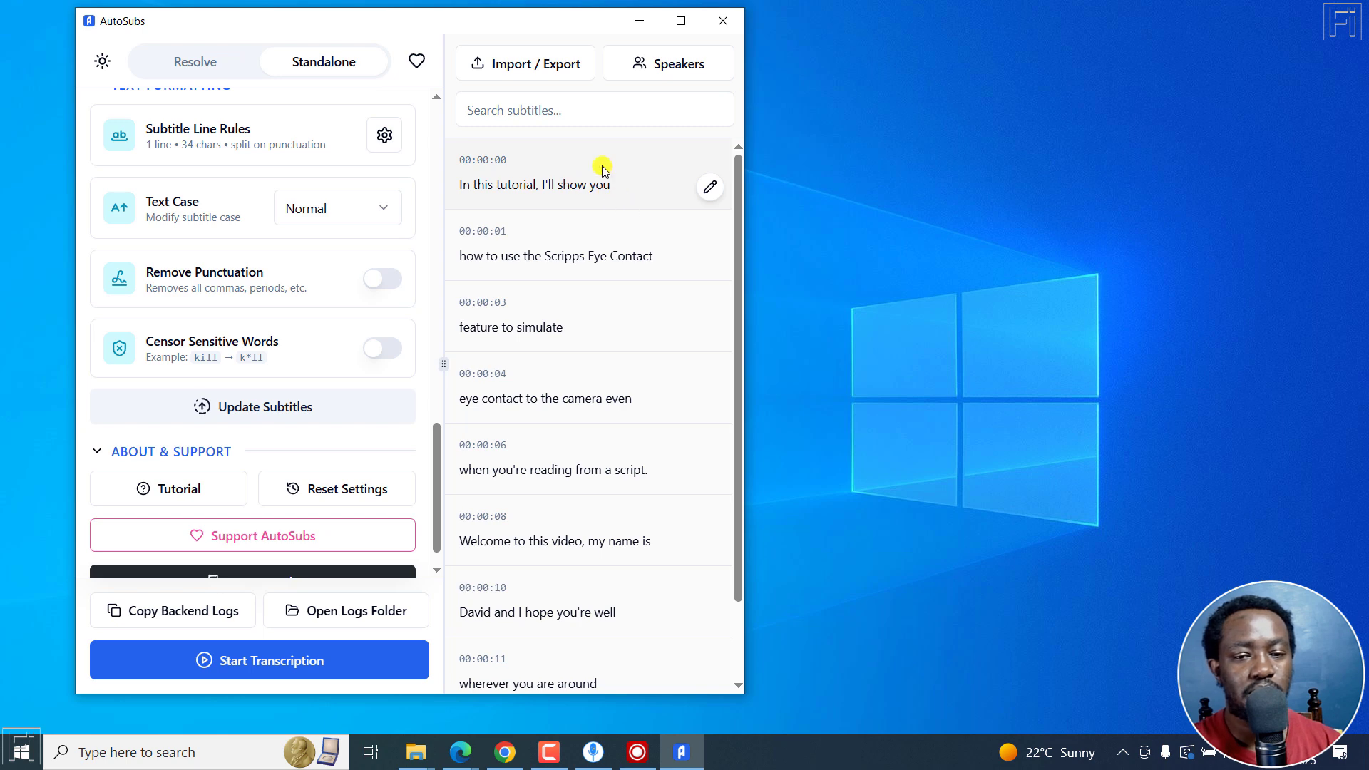
Open AutoSubs' SRT/JSON export options, glance at Vibe and Buzz, then return to AutoSubs
left_click(569, 66)
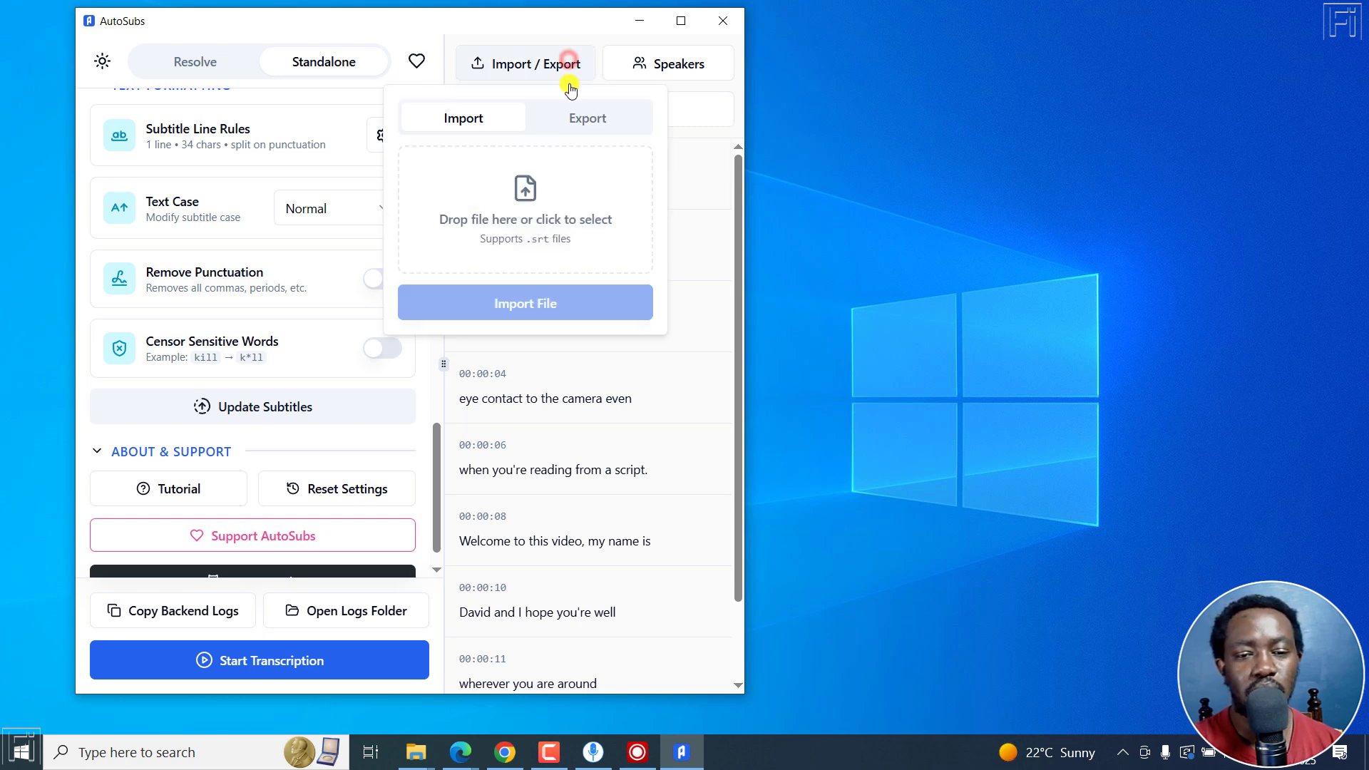
left_click(592, 123)
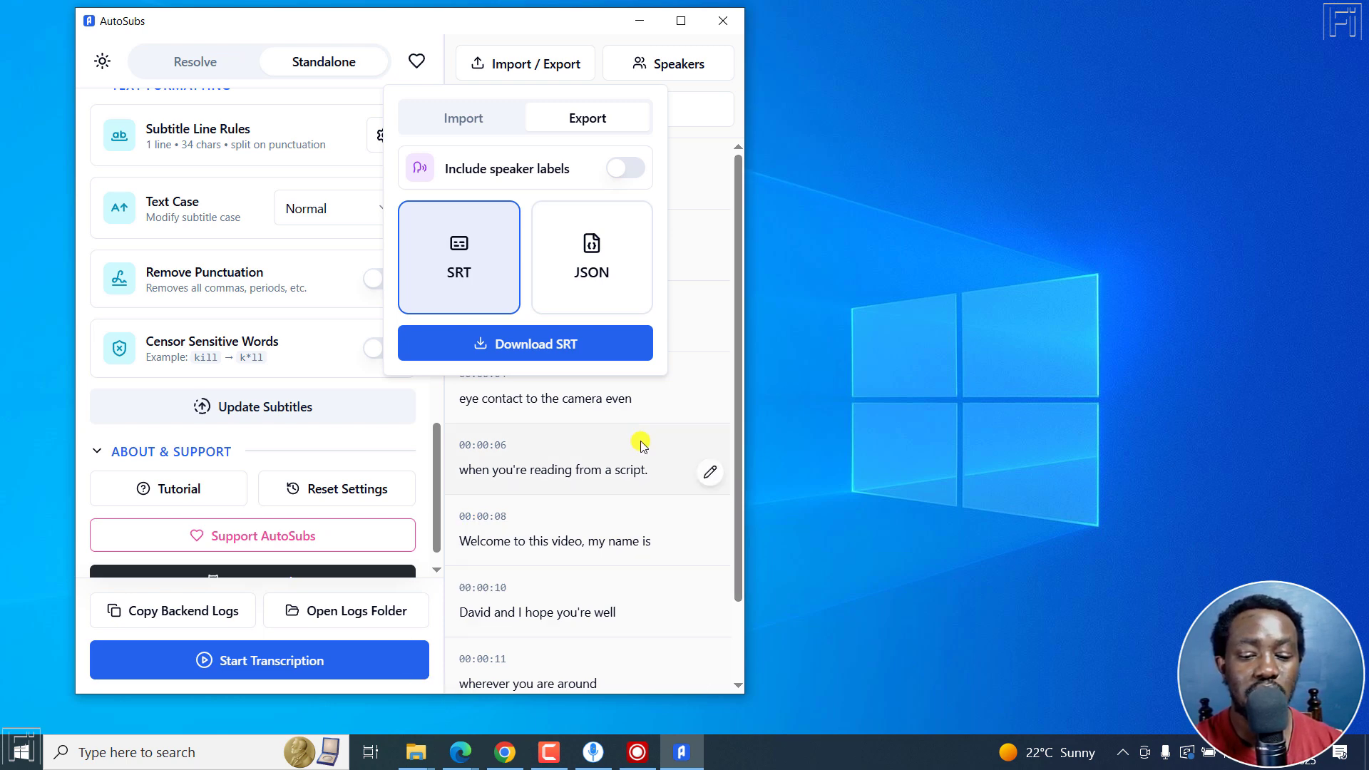
left_click(597, 754)
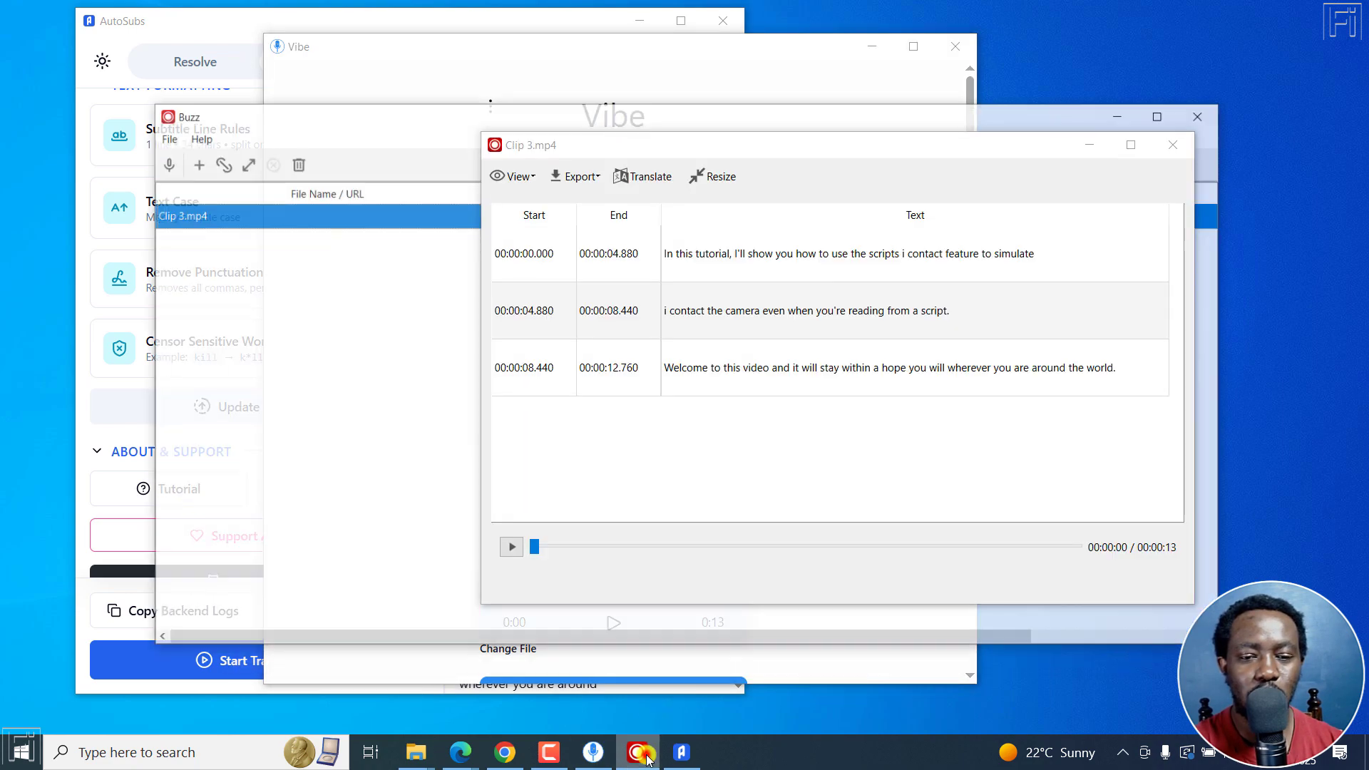
left_click(647, 758)
left_click(681, 752)
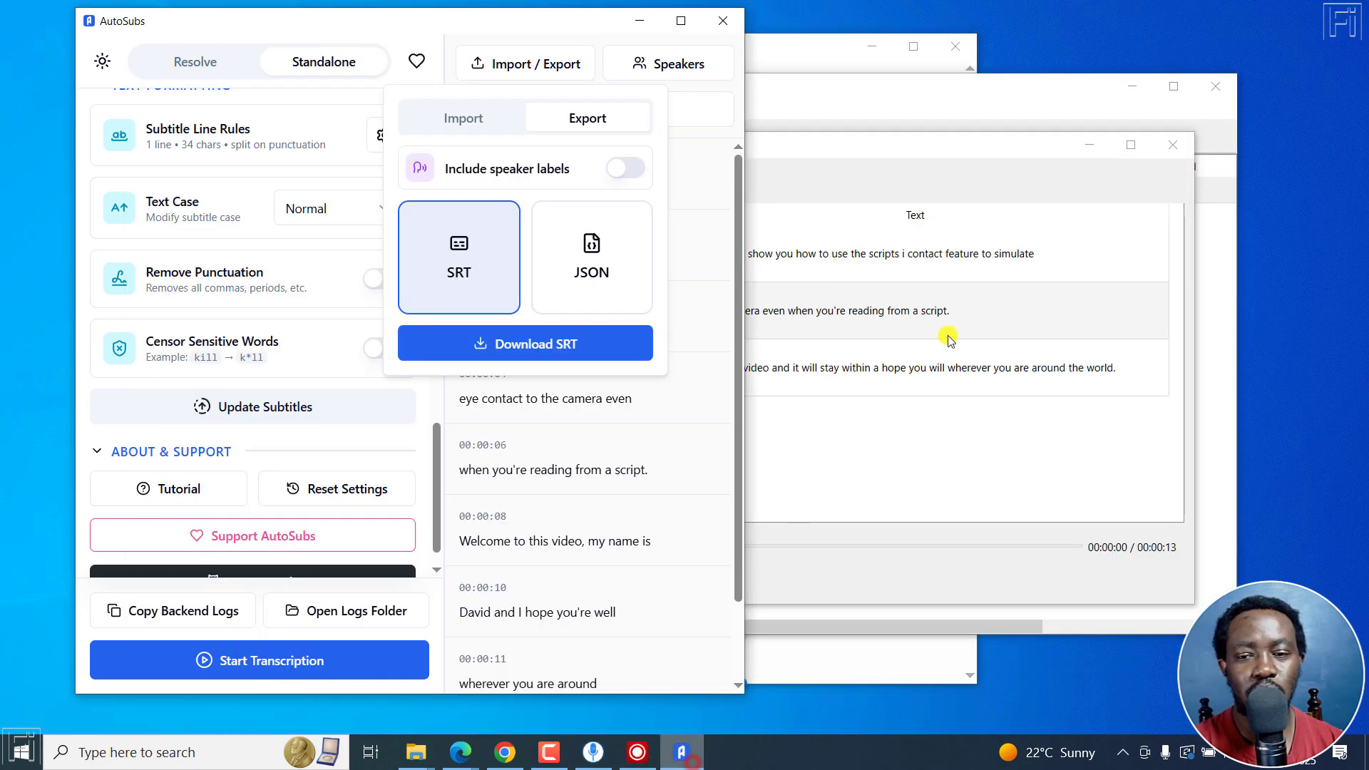